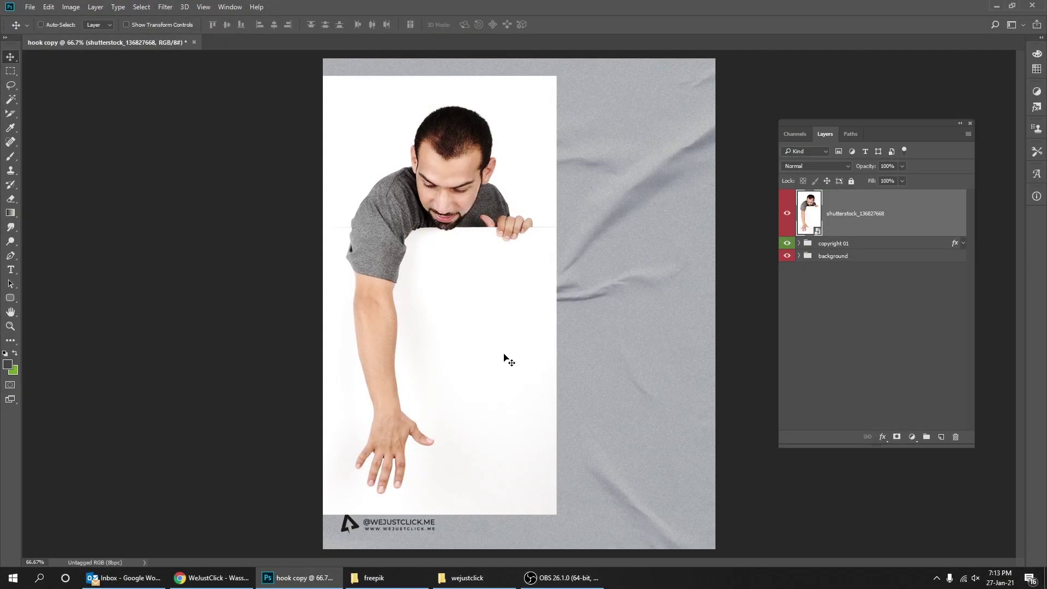
- Start a Pen path at the shirt's lower edge beside the beard and trace along the fabric towards the armpit
scroll(491, 239, "up", 2)
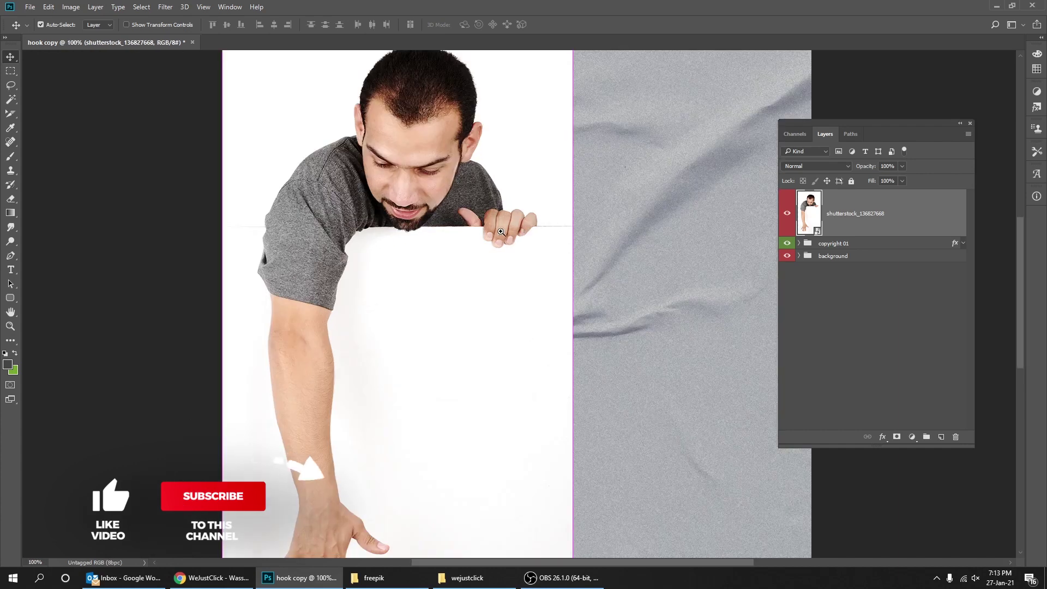
left_click_drag(423, 187, 536, 278)
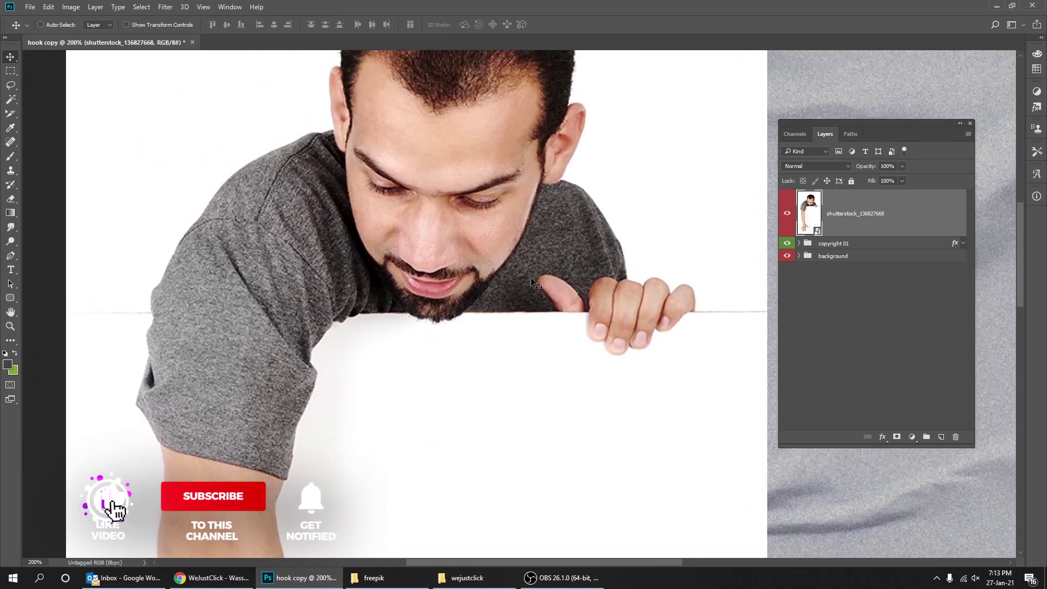
key("p")
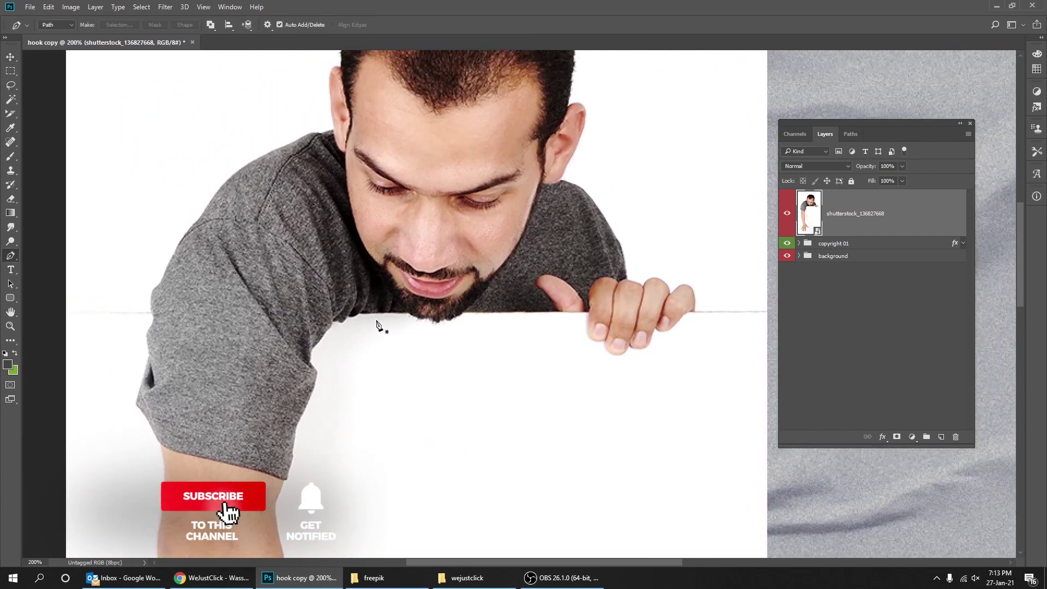
scroll(376, 319, "up", 1)
left_click(360, 313)
left_click_drag(345, 320, 338, 322)
scroll(339, 324, "up", 2)
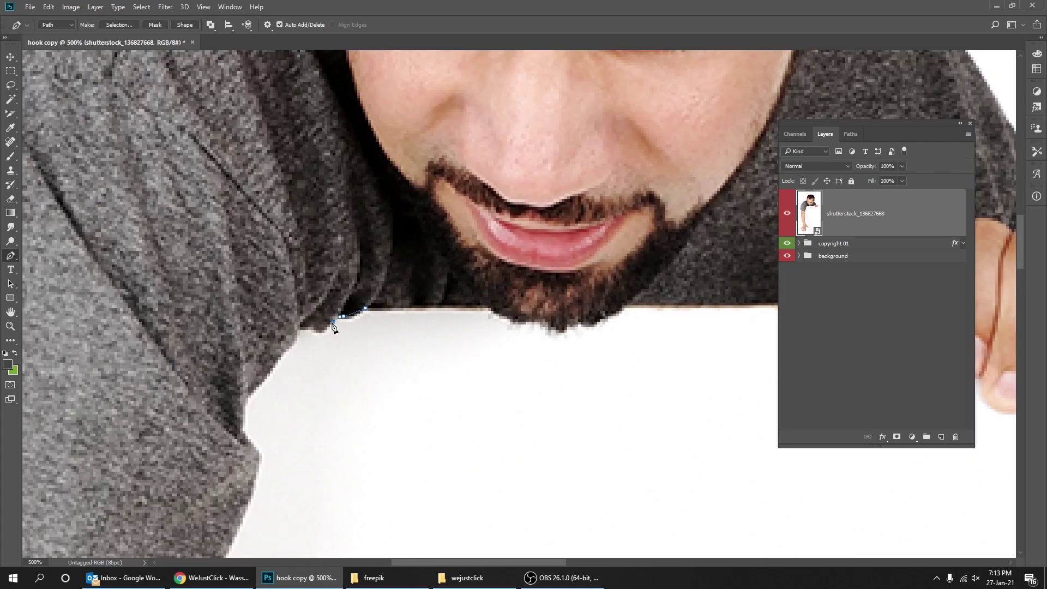
left_click_drag(324, 330, 279, 356)
left_click(306, 330)
left_click(298, 327)
- Continue the path down the inner edge of the grey sleeve and onto the upper part of the hanging arm
left_click_drag(251, 390, 244, 436)
left_click_drag(254, 453, 257, 459)
left_click_drag(352, 483, 441, 253)
left_click_drag(327, 298, 322, 310)
left_click_drag(309, 428, 404, 81)
left_click_drag(341, 189, 334, 211)
left_click_drag(369, 414, 382, 229)
left_click_drag(376, 231, 381, 240)
- Trace the inner edge of the forearm with the Pen tool down to the wrist
scroll(382, 240, "down", 1)
left_click_drag(412, 508, 401, 289)
left_click_drag(420, 446, 415, 305)
left_click_drag(429, 411, 429, 224)
left_click_drag(428, 224, 431, 238)
left_click_drag(554, 319, 402, 194)
- Trace the path from the wrist around the thumb of the hanging hand and along its underside
left_click_drag(346, 180, 376, 213)
scroll(311, 160, "up", 2)
left_click_drag(315, 163, 386, 207)
left_click_drag(364, 232, 284, 230)
left_click_drag(281, 229, 463, 309)
left_click_drag(386, 257, 367, 222)
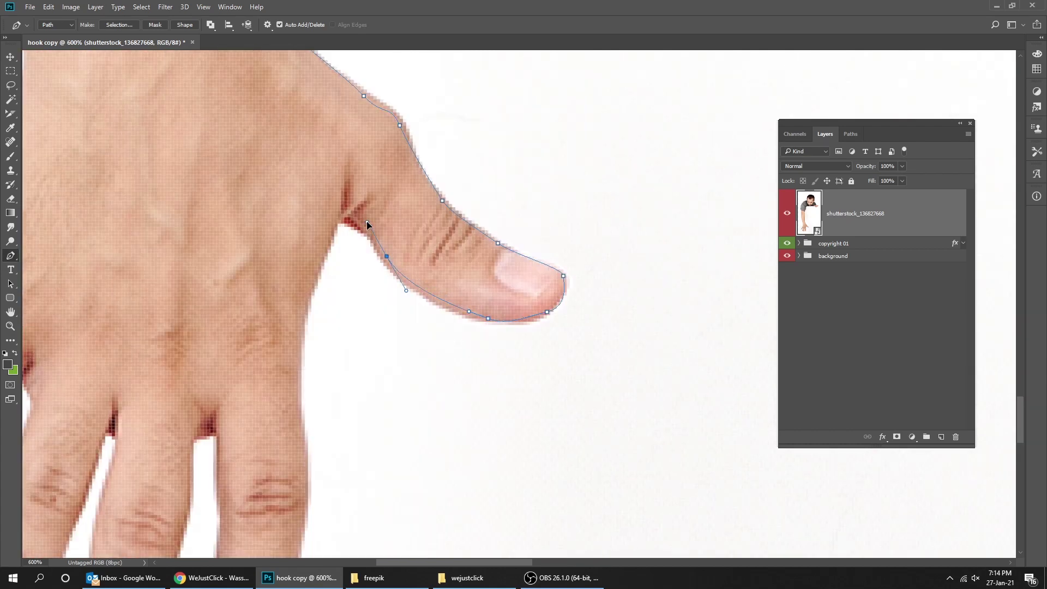
- Trace the web beside the thumb, then outline the index finger up to the gap next to the middle finger
left_click_drag(311, 289, 367, 145)
left_click_drag(387, 192, 412, 154)
left_click_drag(379, 217, 377, 245)
left_click_drag(390, 373, 410, 280)
left_click_drag(392, 318, 357, 422)
left_click(392, 318, "alt")
left_click_drag(357, 422, 409, 332)
left_click_drag(398, 305, 419, 426)
mouse_move(425, 346)
left_mouse_down()
mouse_move(429, 331)
mouse_move(441, 350)
left_mouse_up()
left_click_drag(434, 320, 434, 312)
left_click(431, 261)
left_click(431, 238)
- Outline the middle finger of the hanging hand up to the gap beside the ring finger
left_click(355, 470)
left_click_drag(355, 470, 406, 341)
left_click_drag(380, 416, 319, 418)
left_click_drag(317, 380, 320, 370)
left_click_drag(320, 370, 304, 467)
left_click(328, 362)
left_click(344, 304)
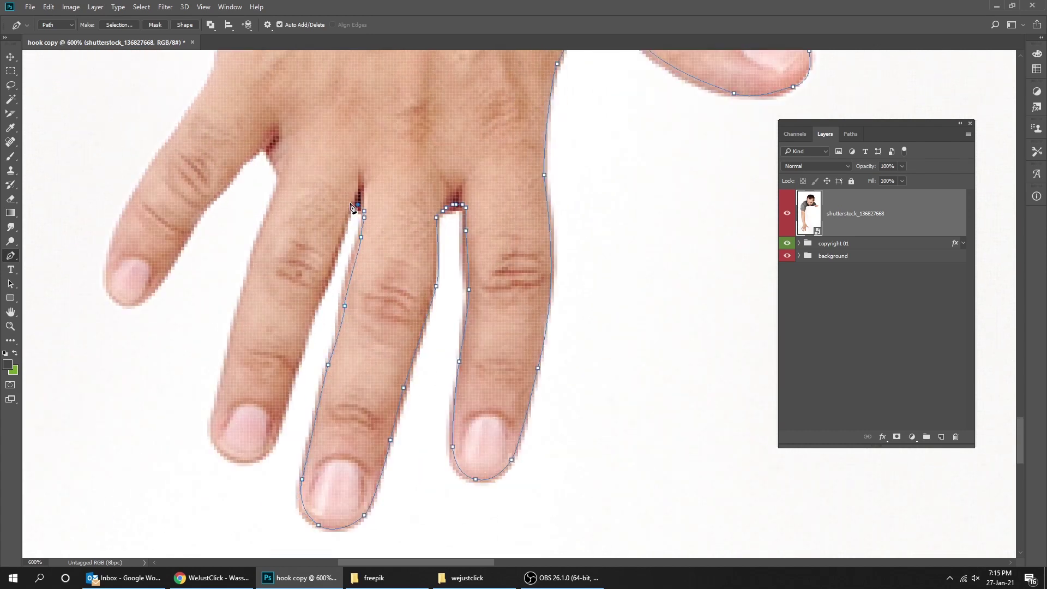
- Trace around the ring finger and along the inner edge of the little finger
left_click_drag(302, 339, 304, 322)
left_click_drag(328, 228, 331, 216)
left_click_drag(331, 216, 327, 469)
left_click(353, 389)
left_click(362, 359)
left_click(363, 342)
left_click(356, 336)
left_click(353, 330)
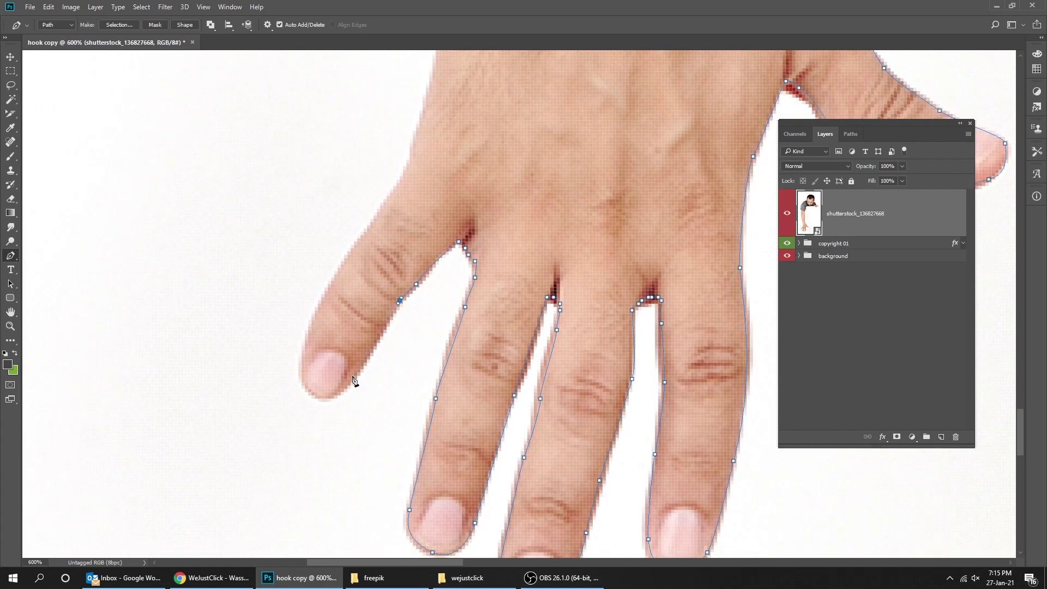
- Trace around the little fingertip and up the outer side of the hand past the wrist
left_click(352, 378)
left_click_drag(326, 400, 309, 397)
left_click_drag(370, 220, 310, 415)
left_click(325, 382)
left_click_drag(445, 73, 350, 416)
left_click(325, 273)
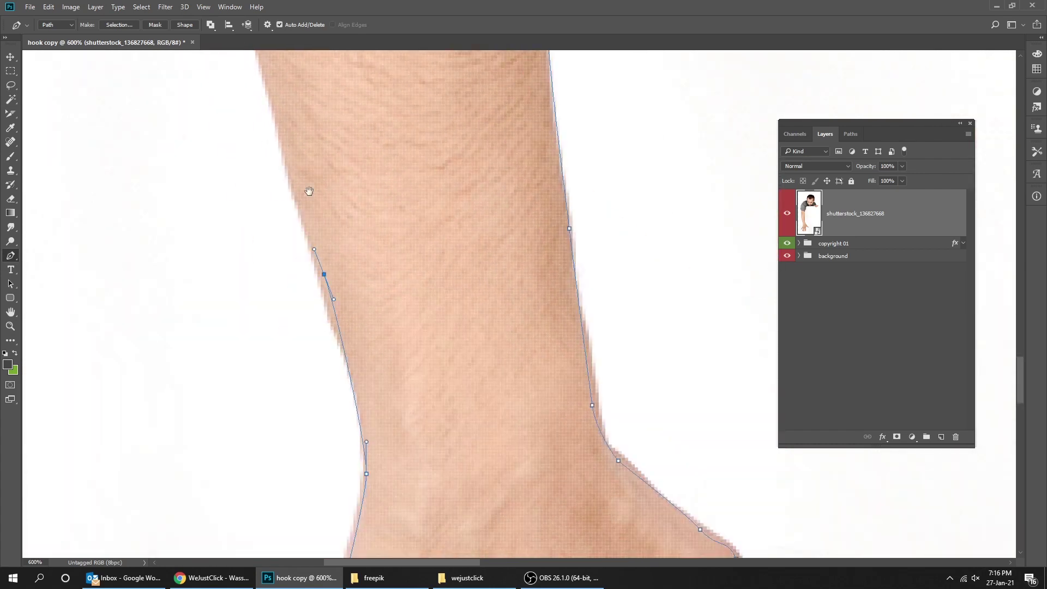
- Continue the path up the outer edge of the arm towards the sleeve hem
left_click_drag(309, 191, 338, 448)
left_click_drag(302, 474, 299, 467)
left_click_drag(251, 93, 333, 474)
left_click(329, 457)
left_click_drag(328, 218, 330, 426)
left_click(330, 405)
left_click_drag(257, 66, 376, 388)
- Trace the outer edge of the grey sleeve and over the shoulder towards the neck
left_click(375, 377)
left_click_drag(369, 292, 384, 330)
left_click_drag(422, 350, 423, 346)
left_click(433, 270)
left_click_drag(436, 180, 429, 331)
left_click_drag(428, 327, 436, 314)
left_click_drag(447, 137, 376, 377)
left_click_drag(486, 260, 393, 358)
left_click(494, 312)
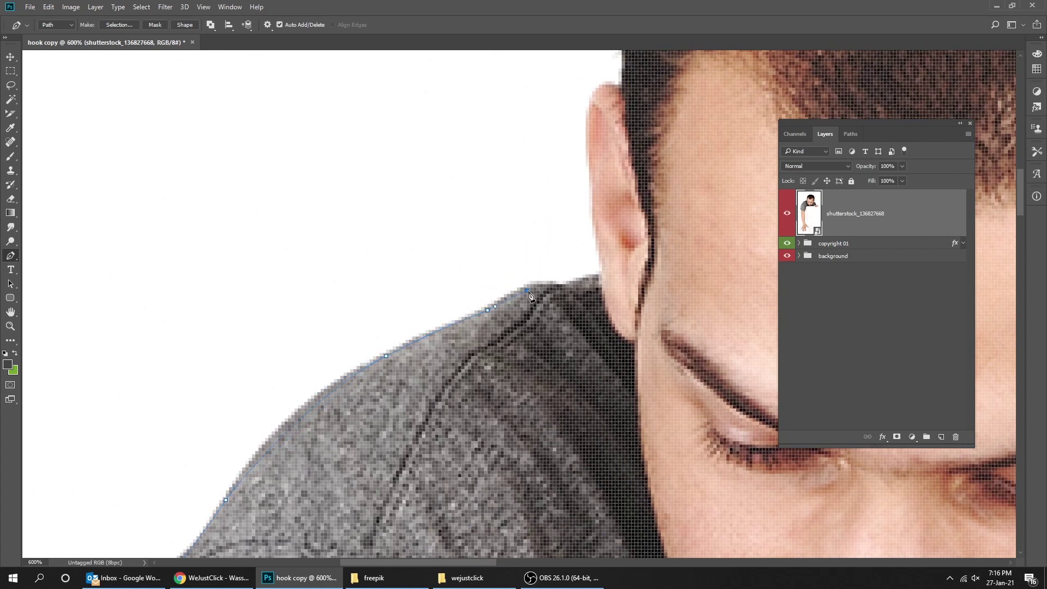
- Trace from the collar around the nearer ear and over the top of the man's hair
left_click_drag(599, 165, 529, 314)
left_click_drag(529, 314, 527, 301)
left_click_drag(533, 245, 554, 233)
left_click_drag(547, 209, 458, 336)
left_click_drag(649, 115, 240, 253)
left_click_drag(479, 149, 702, 203)
left_click_drag(676, 245, 491, 175)
- Trace down the far side of the hair, around the other ear and onto the far shoulder
left_click_drag(569, 288, 606, 426)
left_click_drag(580, 336, 583, 360)
left_click_drag(592, 446, 577, 104)
left_click_drag(599, 185, 611, 206)
left_click_drag(535, 385, 610, 199)
left_click_drag(645, 139, 633, 163)
left_click_drag(687, 262, 428, 145)
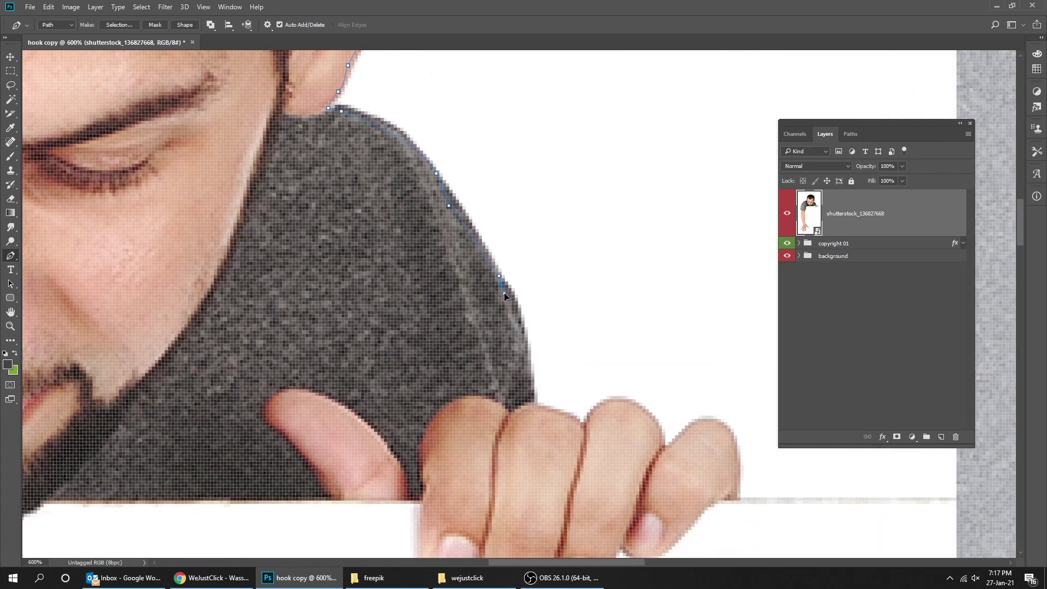
- Trace the far shoulder down to the gripping hand and over the tops of its knuckles
left_click(502, 283)
left_click_drag(535, 404, 356, 224)
left_click(385, 231)
left_click(402, 241)
left_click(405, 237)
left_click(435, 218)
left_click(480, 247)
double_click(487, 264)
left_click(519, 241)
left_click(539, 241)
left_click(559, 264)
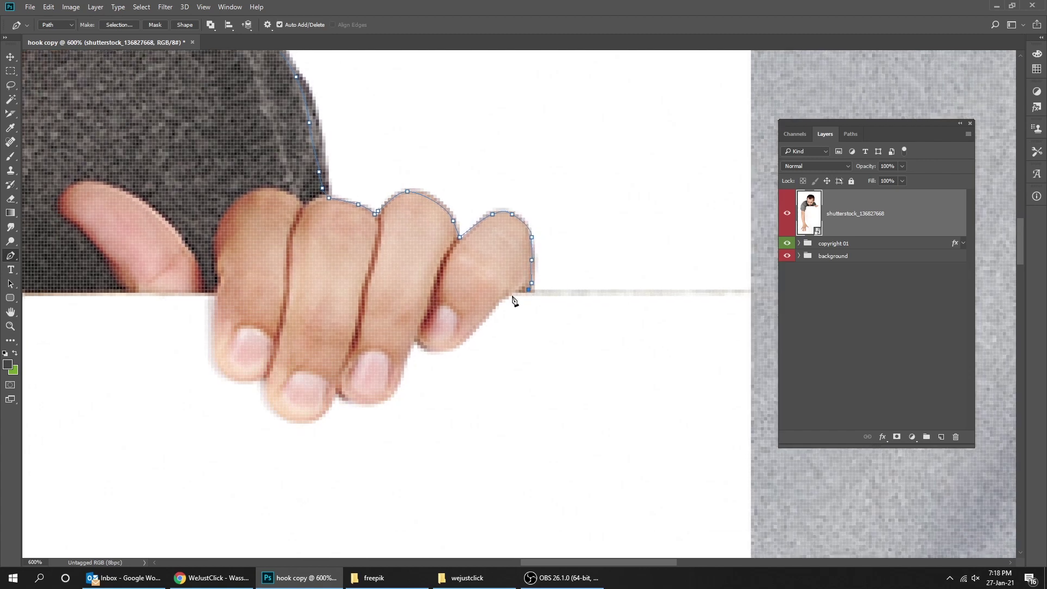
- Trace the fingertips of the gripping hand from the little finger to the index finger
left_click(417, 342)
left_click_drag(401, 372, 401, 274)
left_click(349, 397)
left_click(345, 395)
left_click(338, 391)
left_click_drag(388, 310, 368, 308)
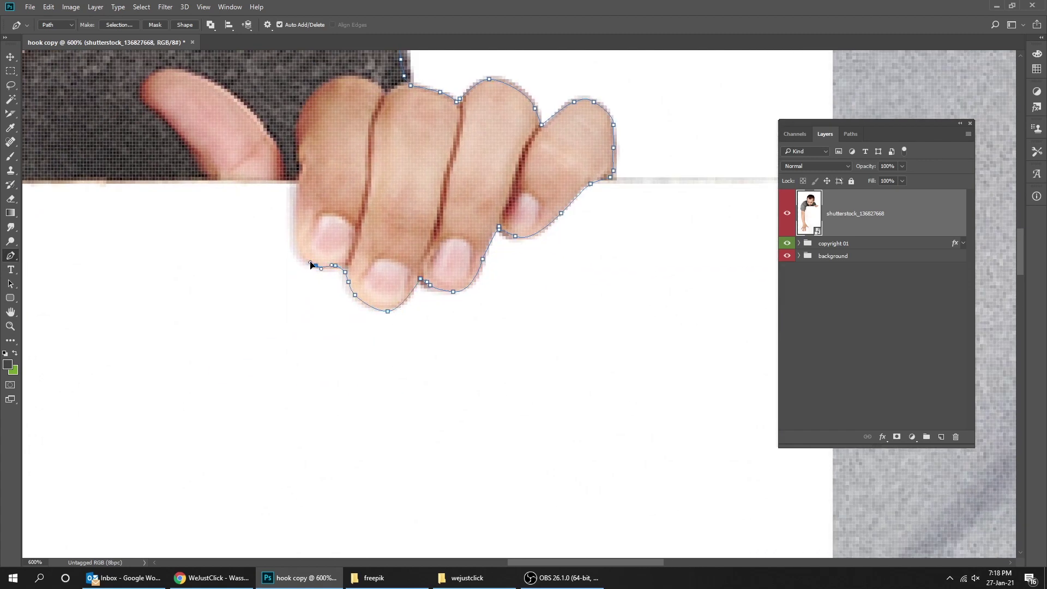
- Trace back along the board's top edge and beneath the beard, and close the path at its starting point
left_click_drag(285, 220, 452, 245)
left_click(329, 250)
left_click_drag(270, 290, 389, 255)
left_click(324, 251)
left_click_drag(308, 247, 301, 244)
left_click_drag(293, 241, 288, 239)
scroll(259, 240, "left", 10)
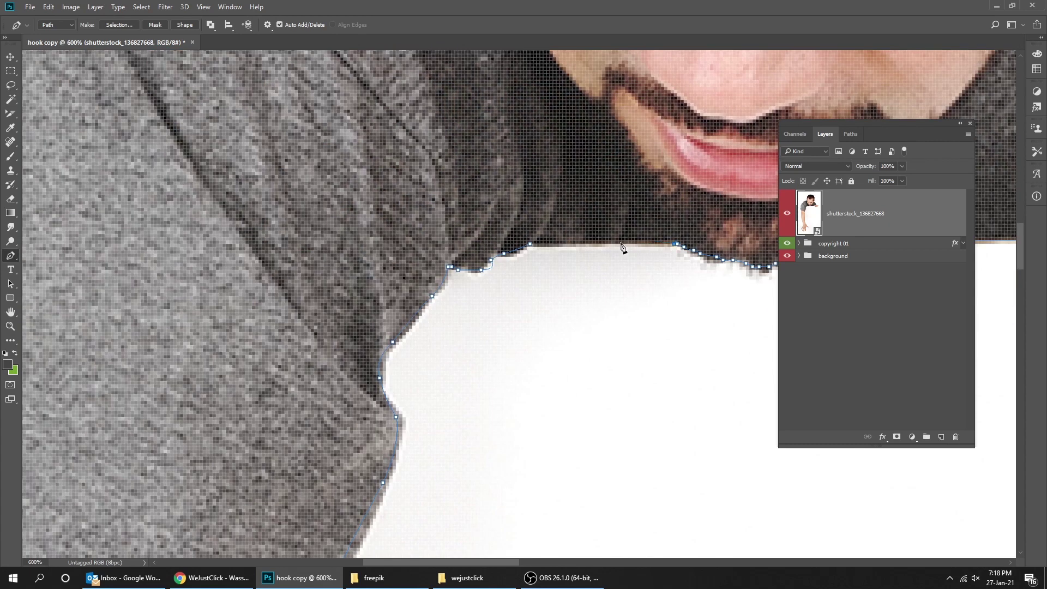
left_click(553, 244)
- Convert the closed path to a new anti-aliased selection with 0-pixel feather and use it to mask the shutterstock_136827668 layer
scroll(552, 265, "down", 2)
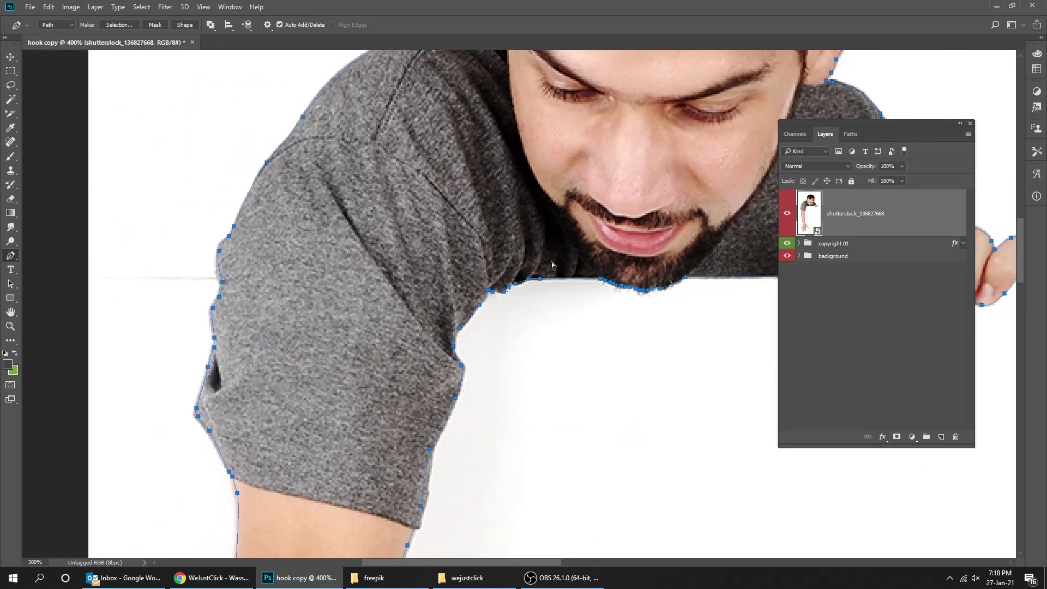
scroll(551, 265, "down", 4)
key("Tab")
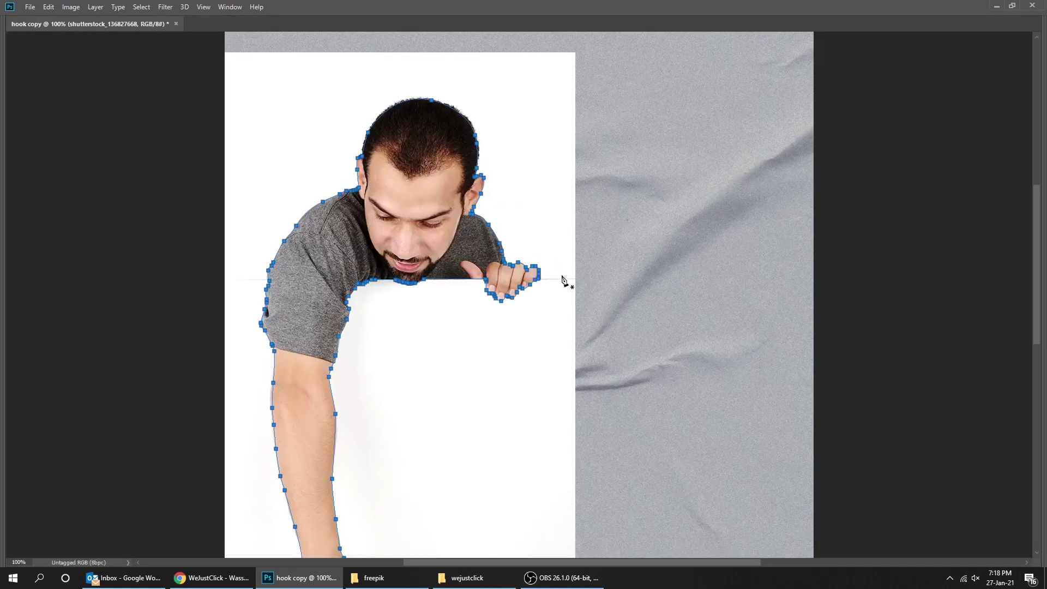
key("Tab")
right_click(409, 249)
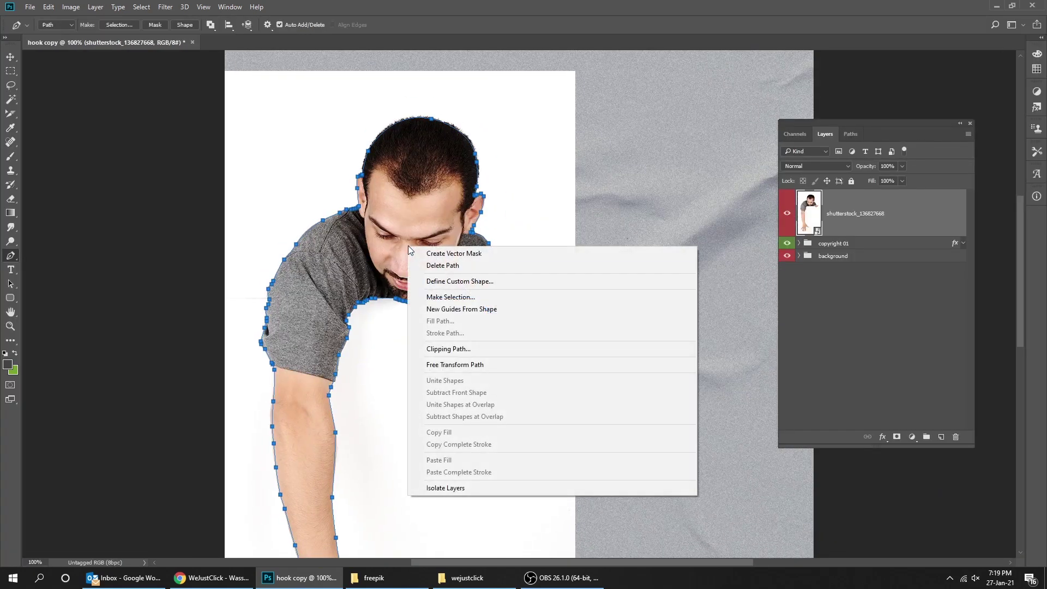
left_click(440, 297)
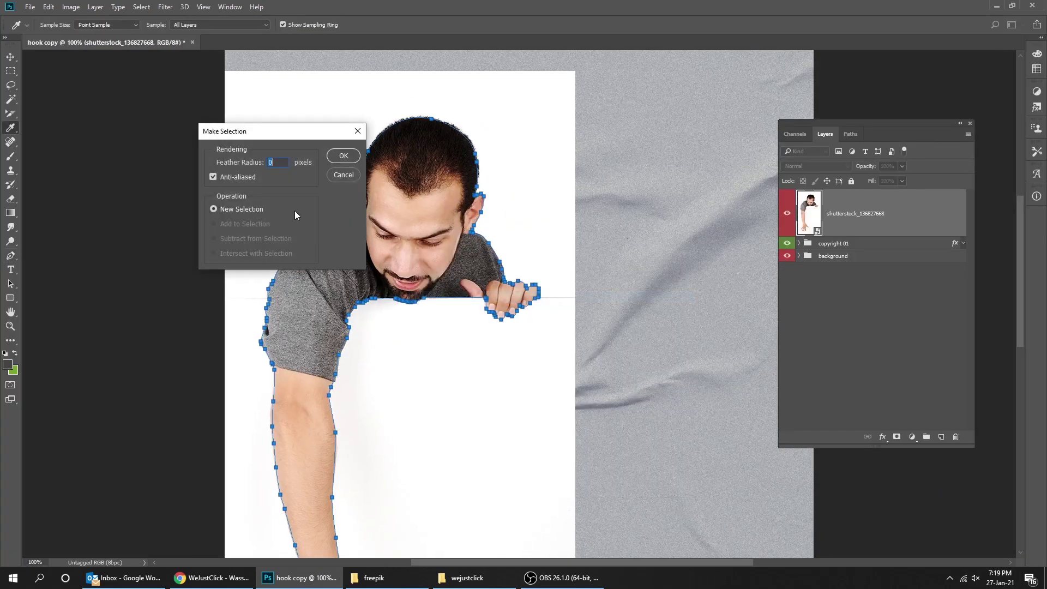
left_click(343, 156)
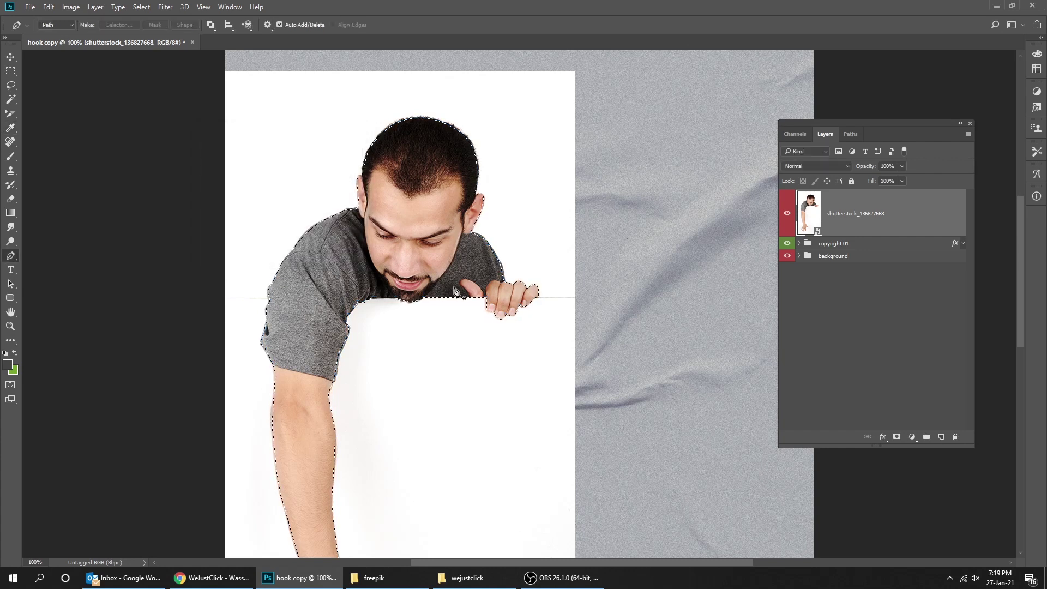
left_click(897, 438)
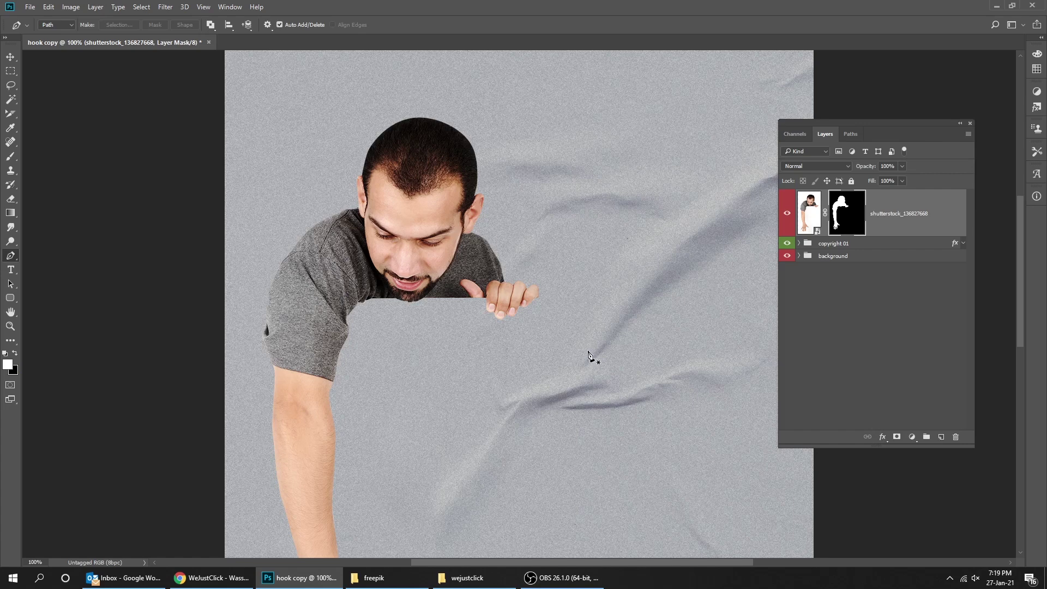
key("v")
key("ctrl+minus")
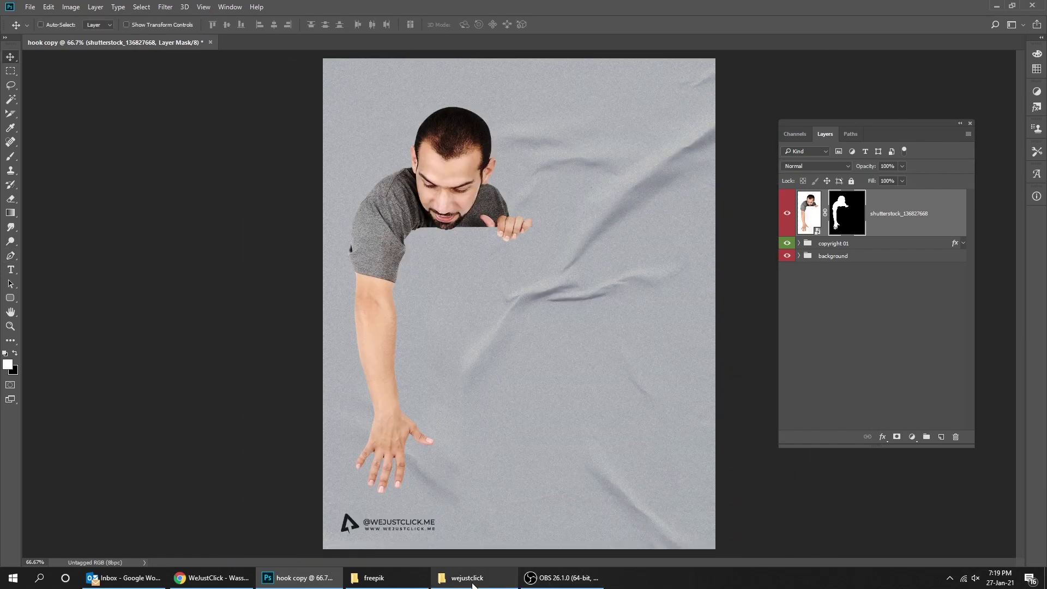
left_click(405, 579)
left_click_drag(420, 199, 428, 304)
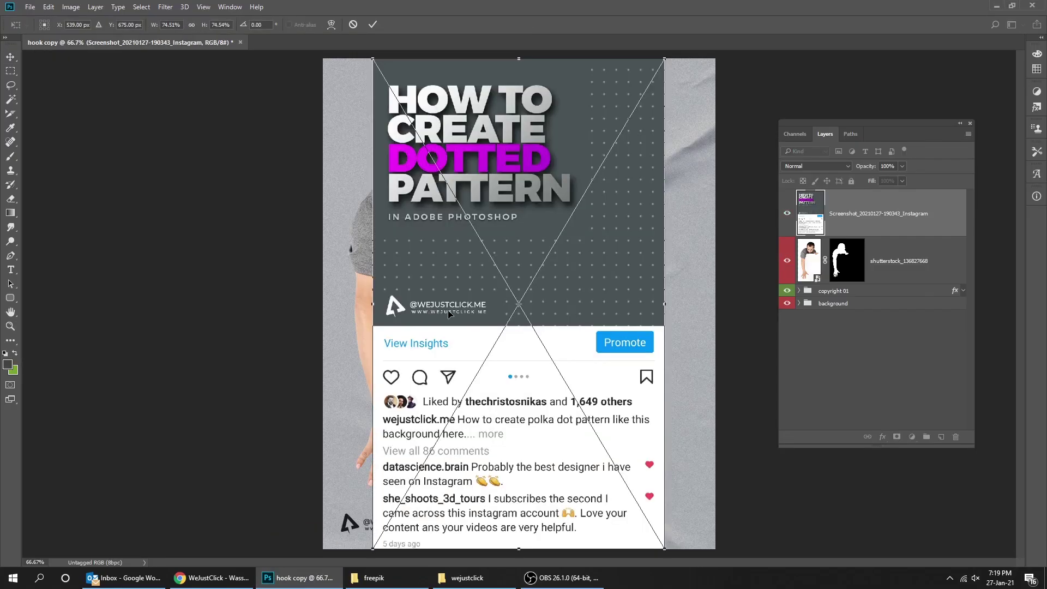
key("ctrl+minus")
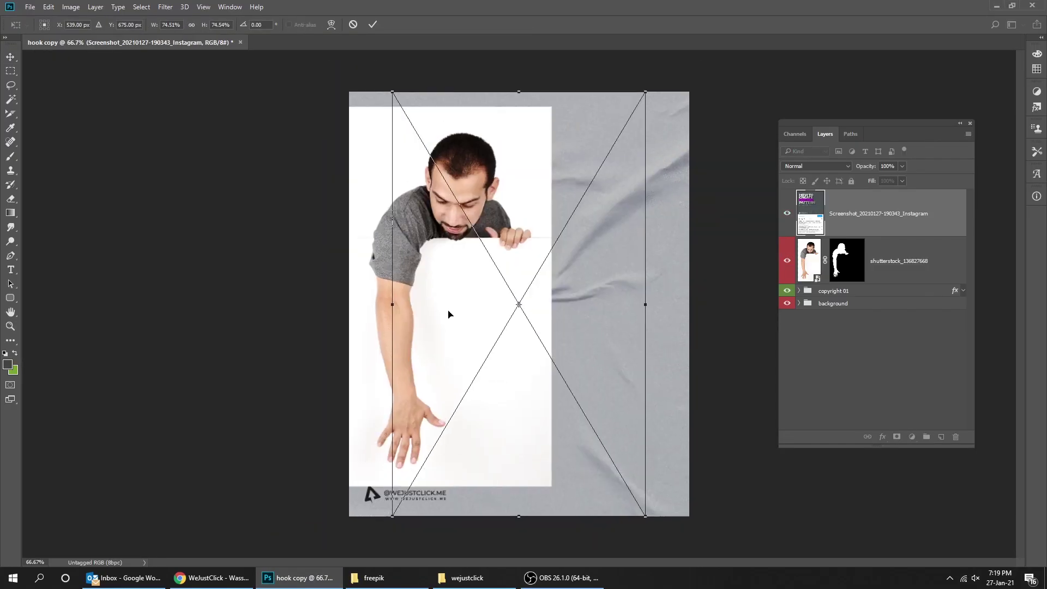
left_click_drag(628, 486, 694, 540)
key("Return")
- Put the screenshot layer below the man's layer and shift it up so its divider line meets the beard and hand edge
left_click_drag(900, 228, 930, 282)
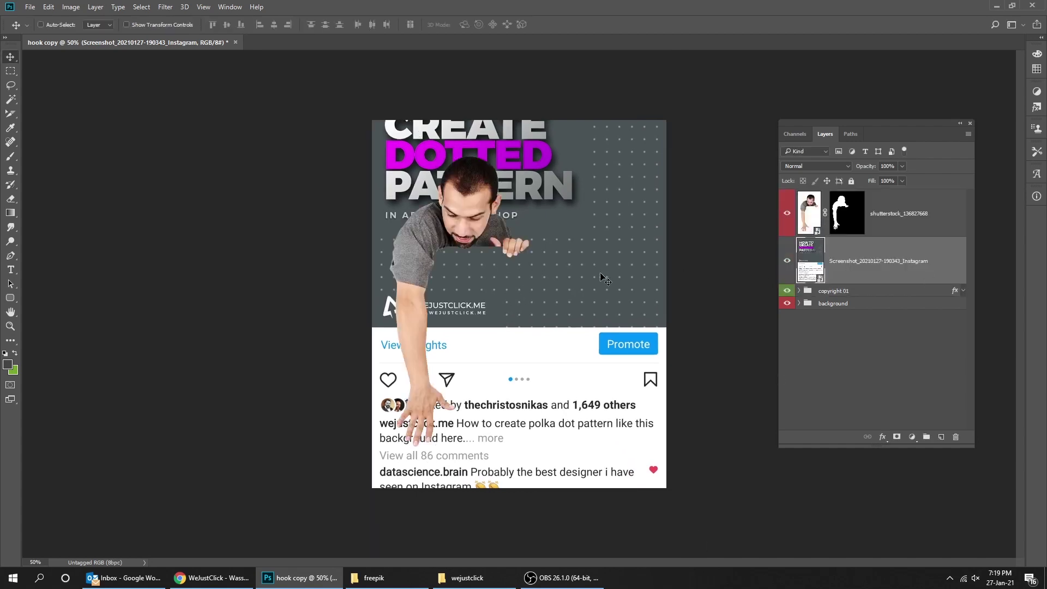
left_click_drag(544, 352, 539, 304)
scroll(499, 255, "up", 2)
key("Up")
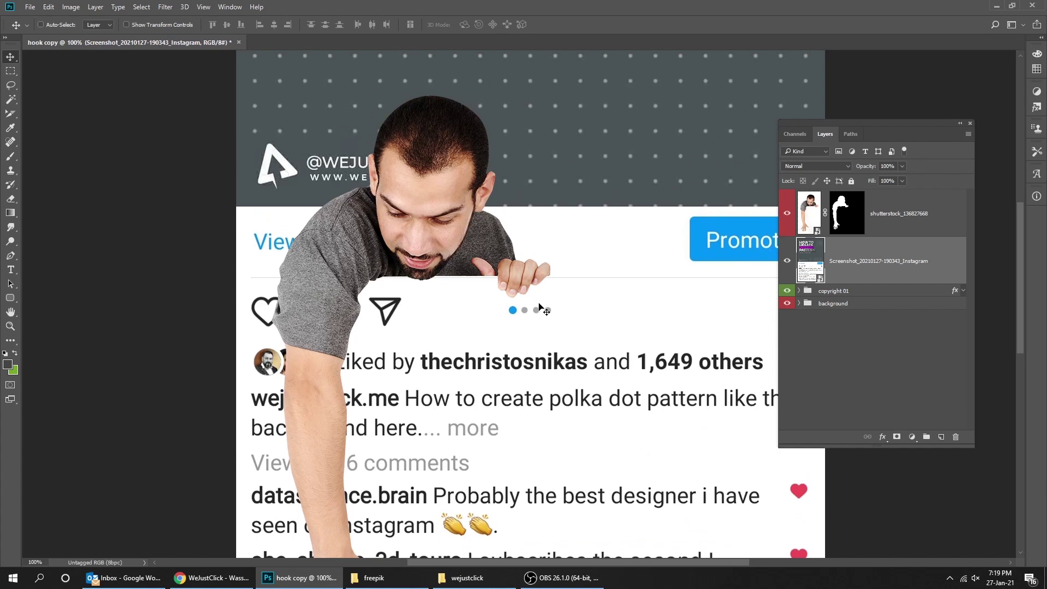
- Mask the screenshot to a rectangular full-width strip from the divider line to just below the "View all 86 comments" line
key("m")
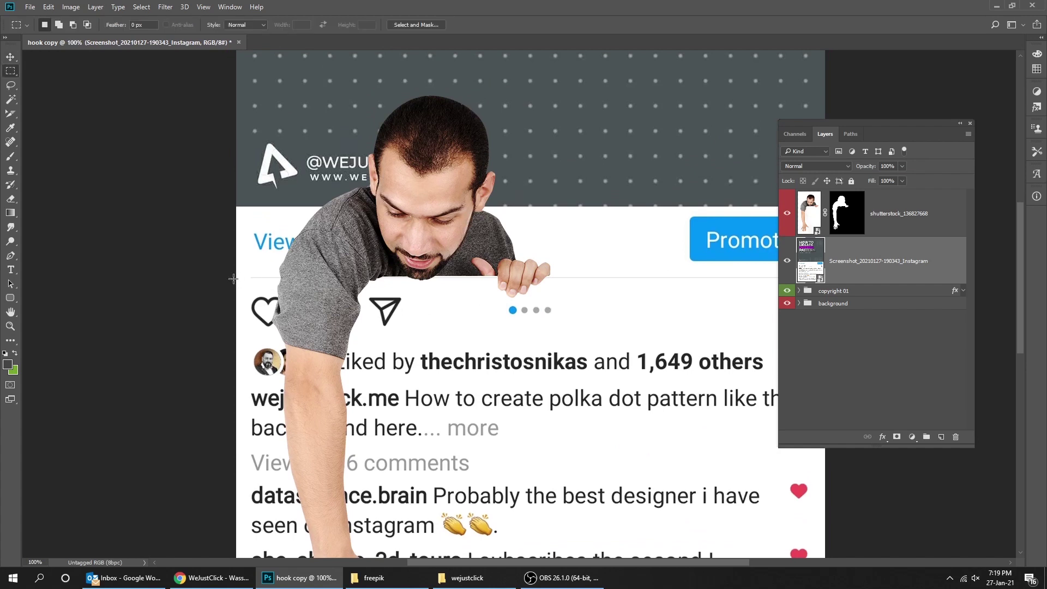
left_click_drag(233, 277, 271, 292)
left_click_drag(234, 277, 859, 481)
left_click(896, 437)
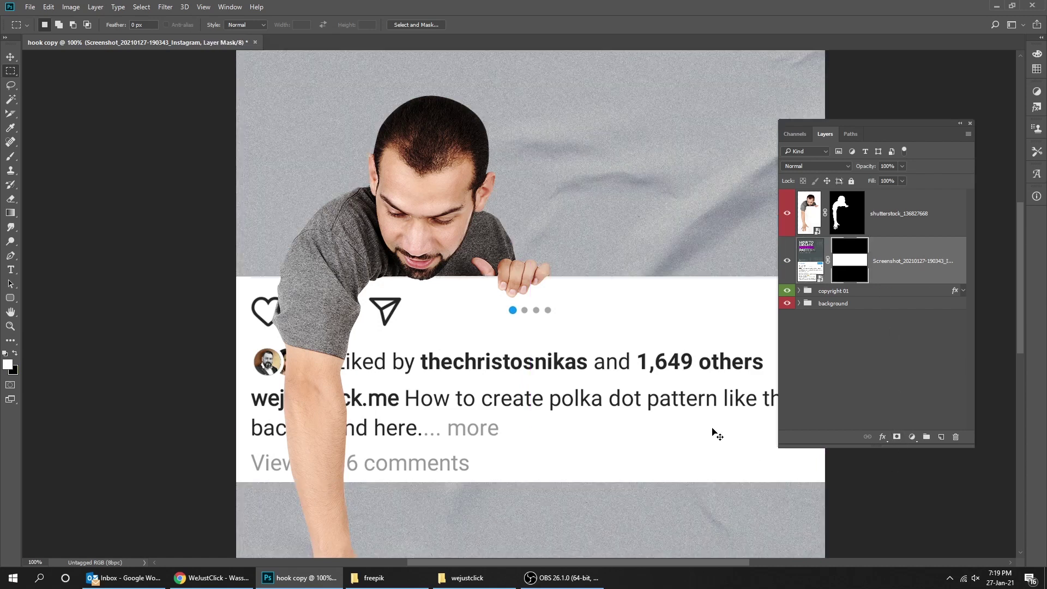
key("ctrl+minus")
key("v")
- Add a Drop Shadow effect to the shutterstock_136827668 layer and compare the image with and without it
left_click(899, 216)
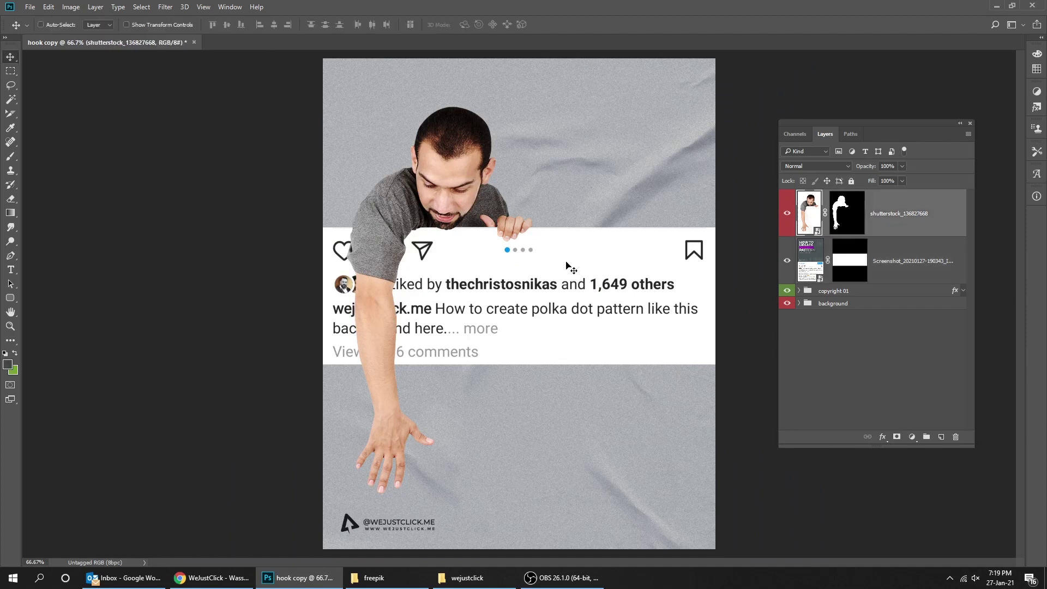
left_click(882, 437)
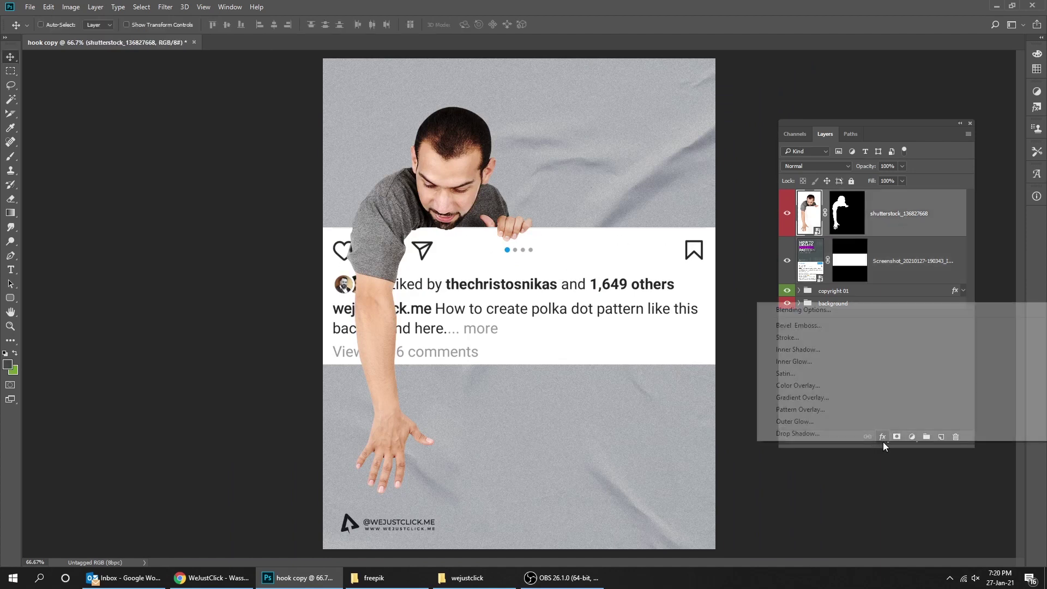
left_click(869, 433)
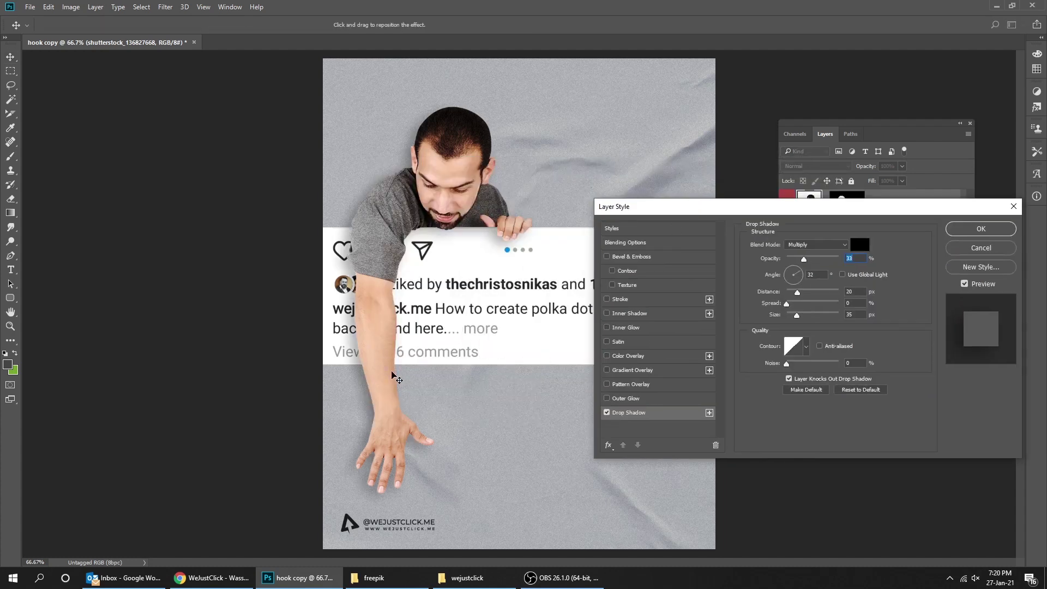
left_click(607, 413)
left_click(608, 413)
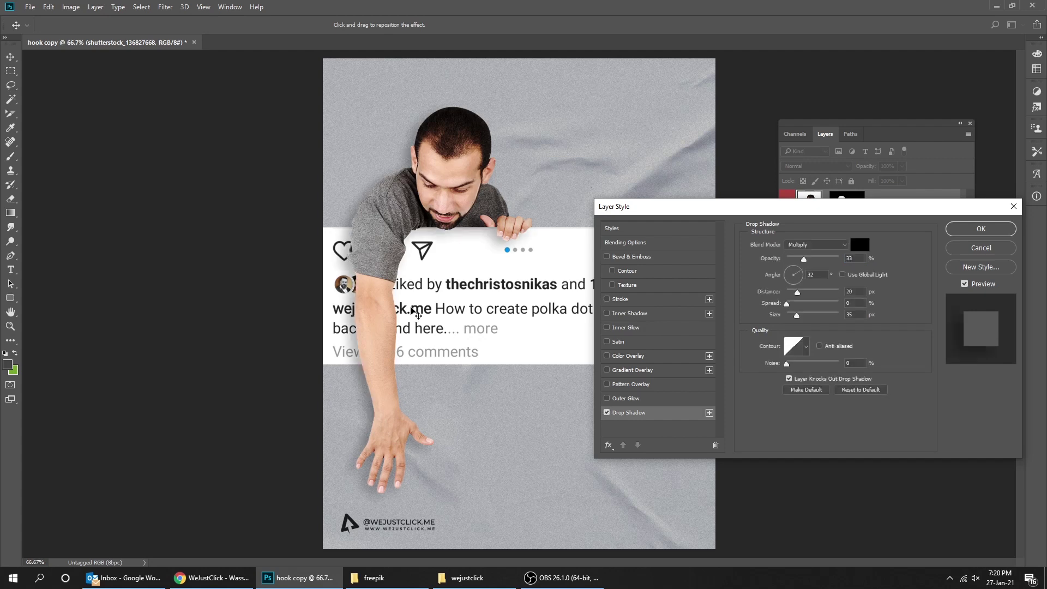
- Set the drop shadow to 43% opacity, 131° angle, 12 px distance and 29 px size, and apply it
left_click_drag(804, 260, 807, 260)
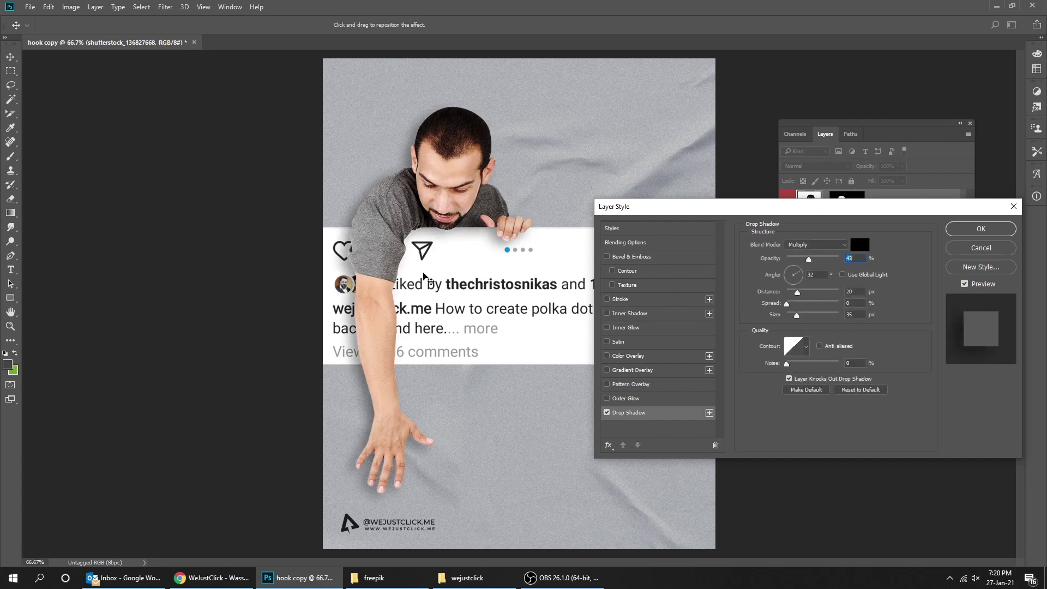
left_click_drag(394, 273, 399, 274)
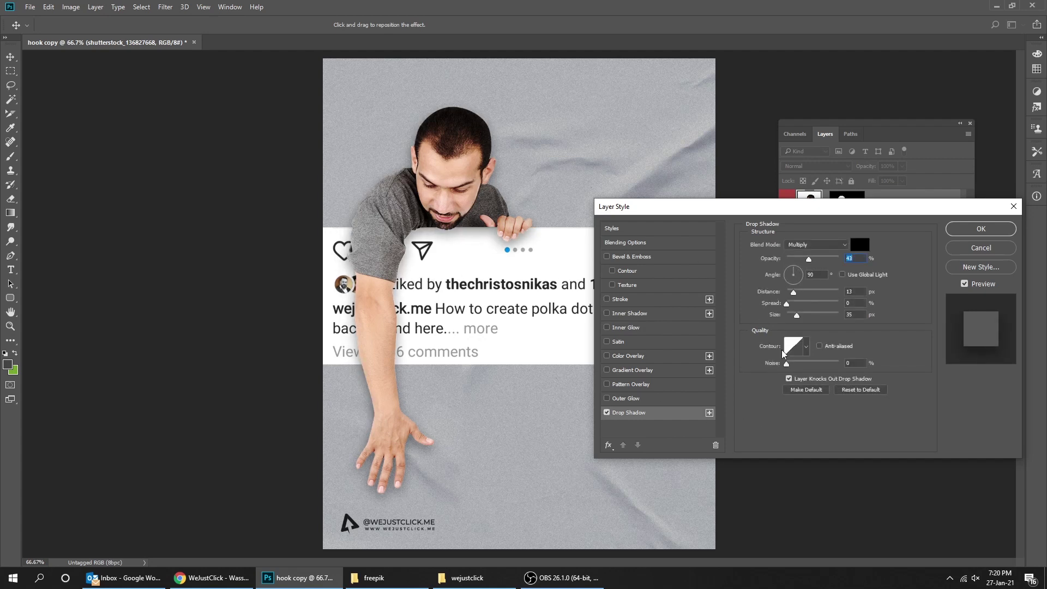
left_click_drag(798, 316, 795, 316)
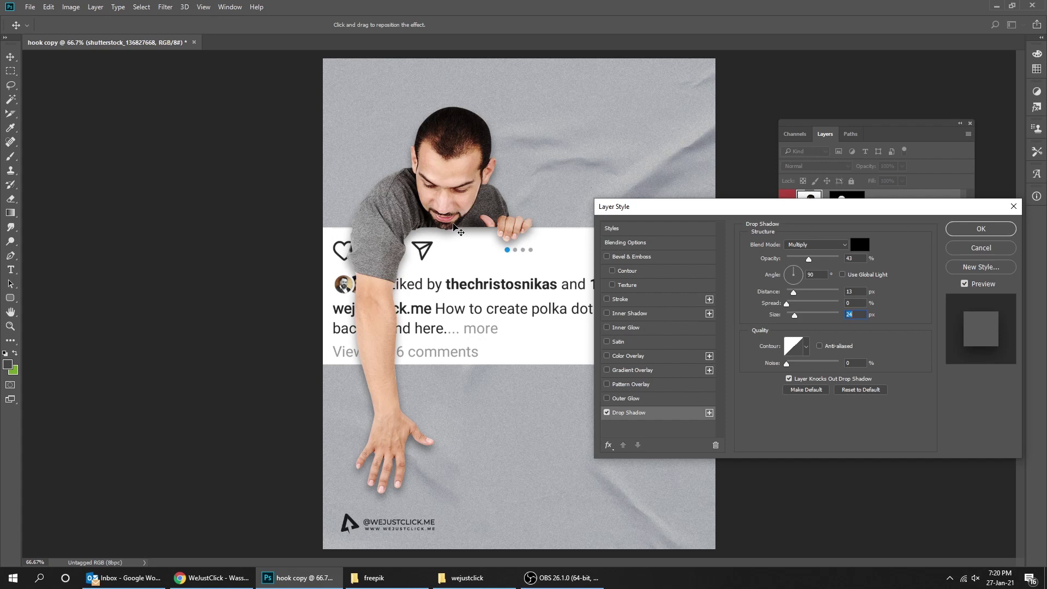
left_click_drag(795, 319, 795, 320)
left_click_drag(402, 375, 393, 367)
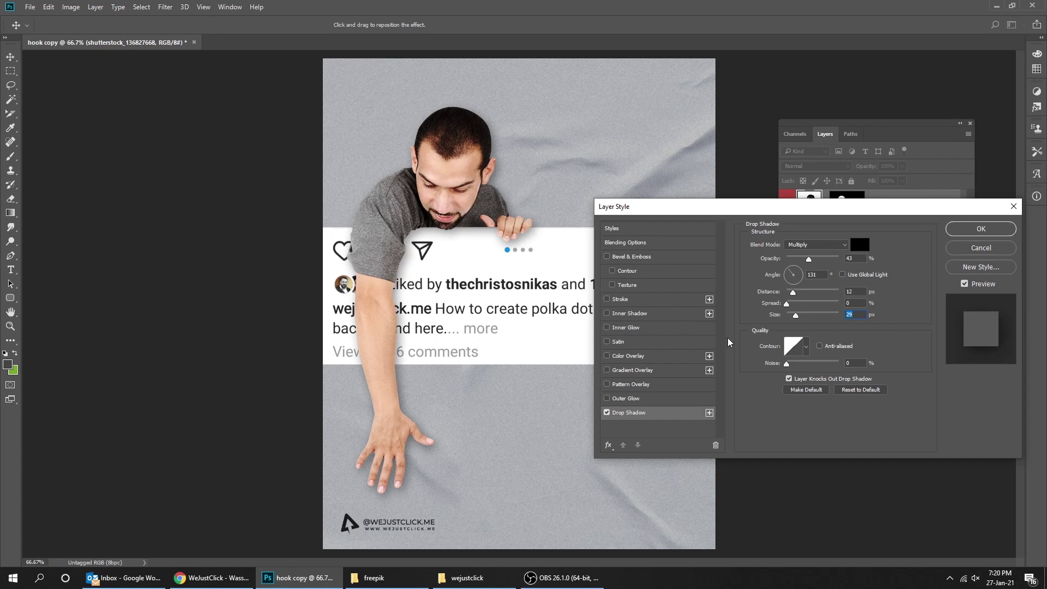
left_click(974, 232)
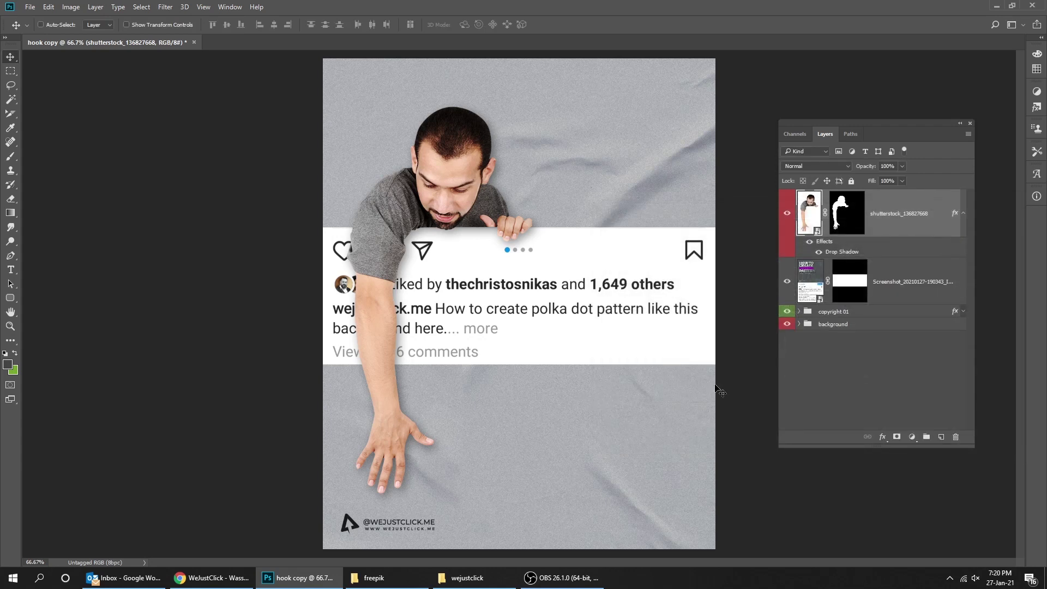
- Add a #171717 Solid Color fill shaped by the screenshot layer's mask and place it below the screenshot layer
left_click(895, 293)
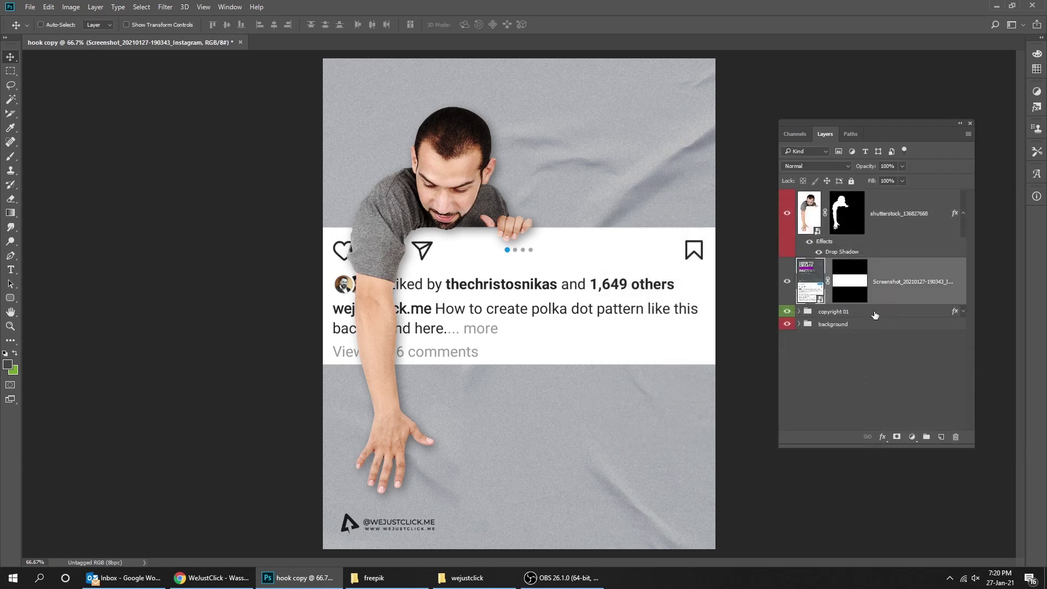
right_click(848, 285)
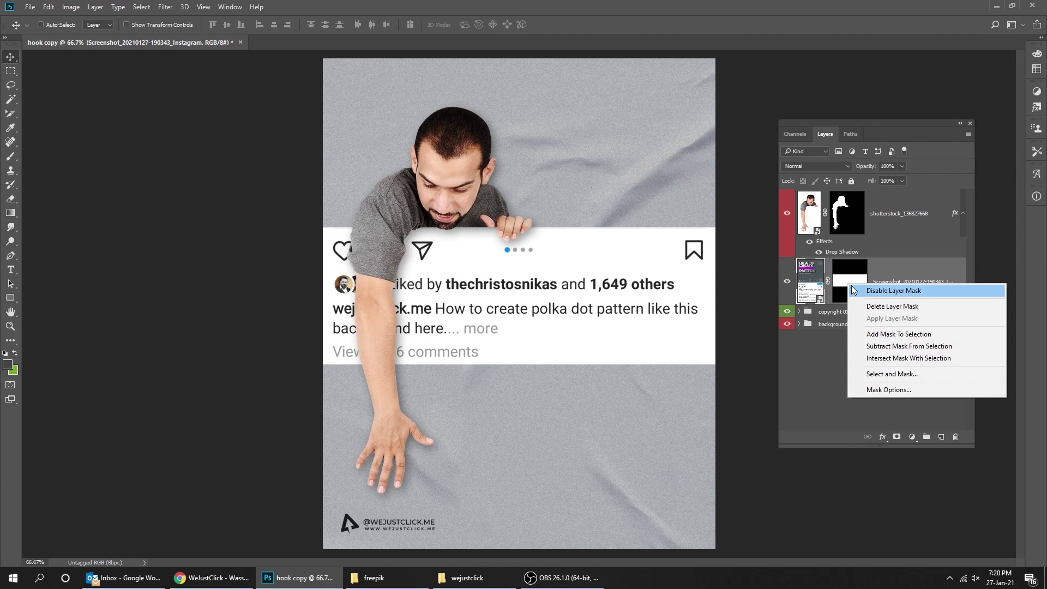
left_click(902, 334)
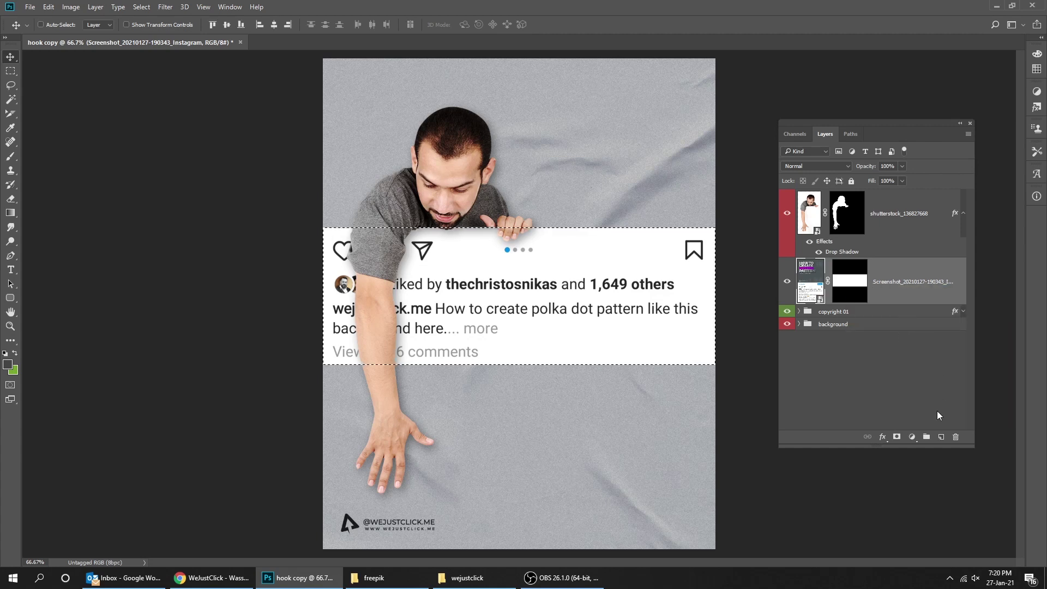
left_click(912, 437)
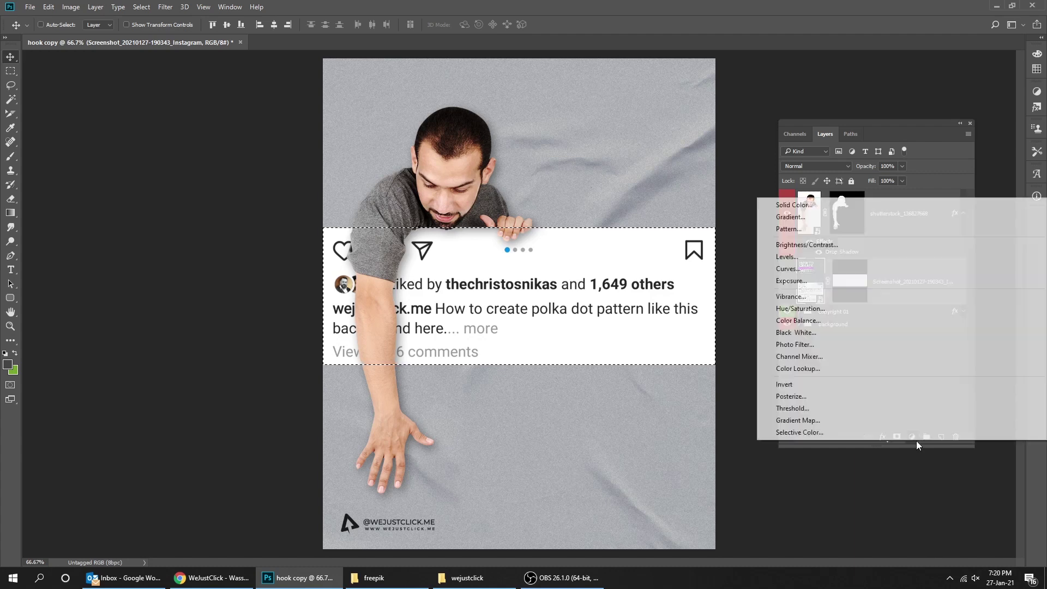
left_click(848, 204)
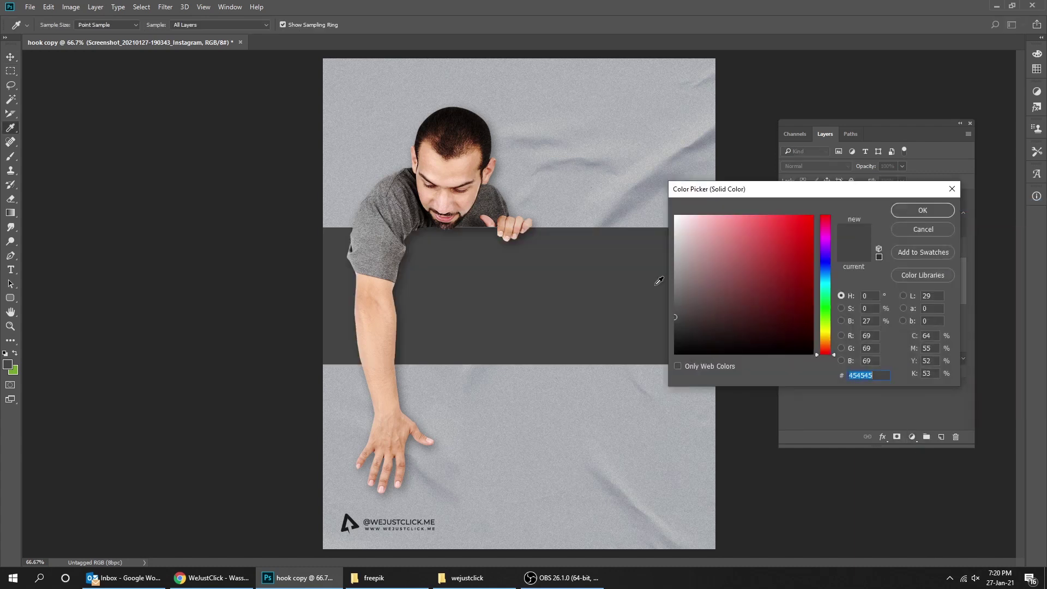
type("171717")
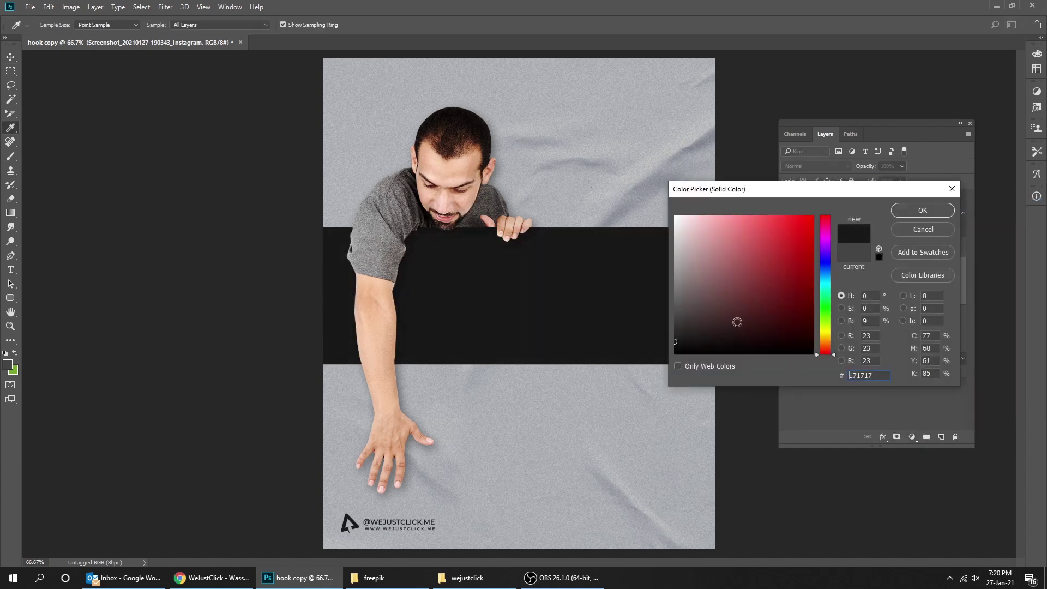
left_click(915, 212)
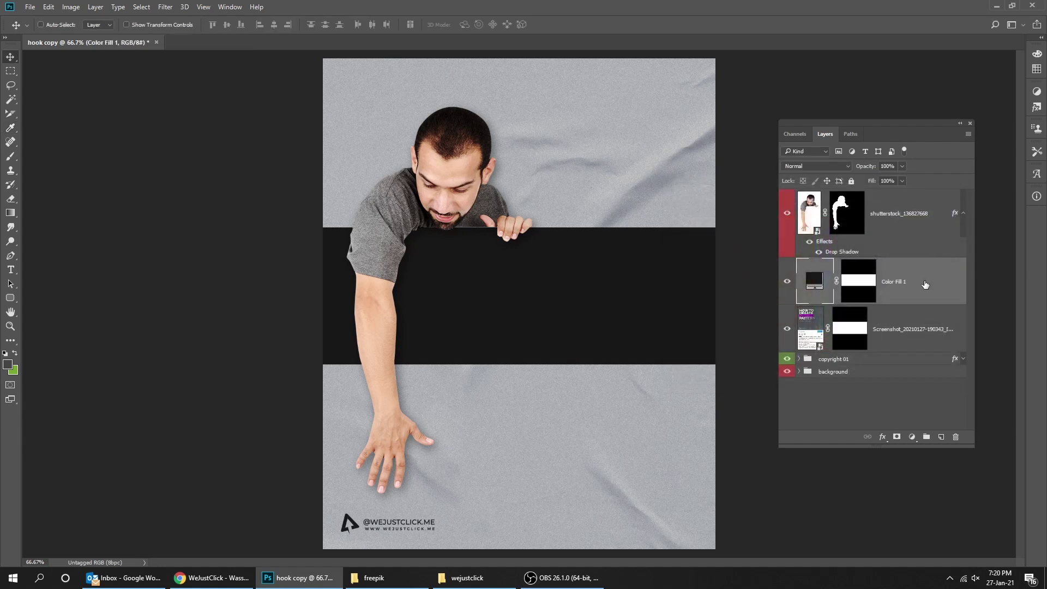
key("ctrl+bracketleft")
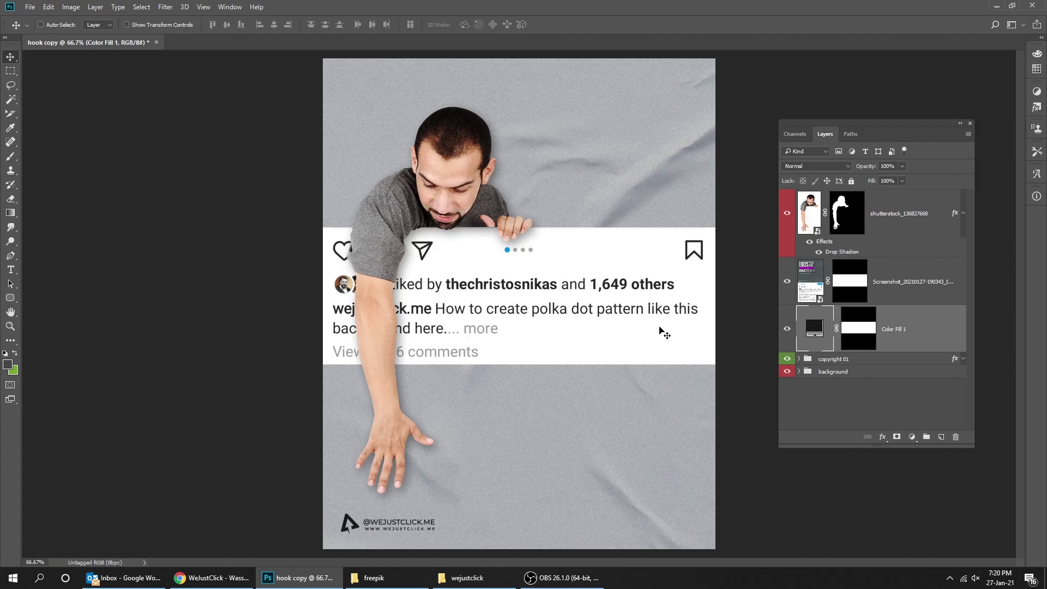
left_click(787, 282)
left_click(787, 282)
- Convert the color fill layer to a smart object and apply a Gaussian Blur with a 36.0 px radius
left_click(204, 10)
mouse_move(166, 7)
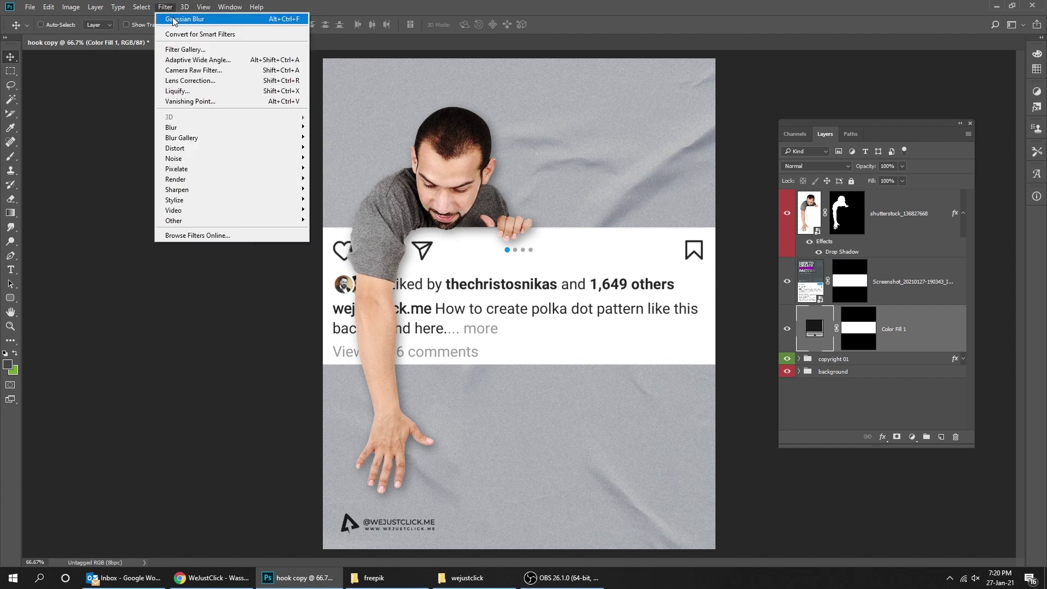
mouse_move(191, 128)
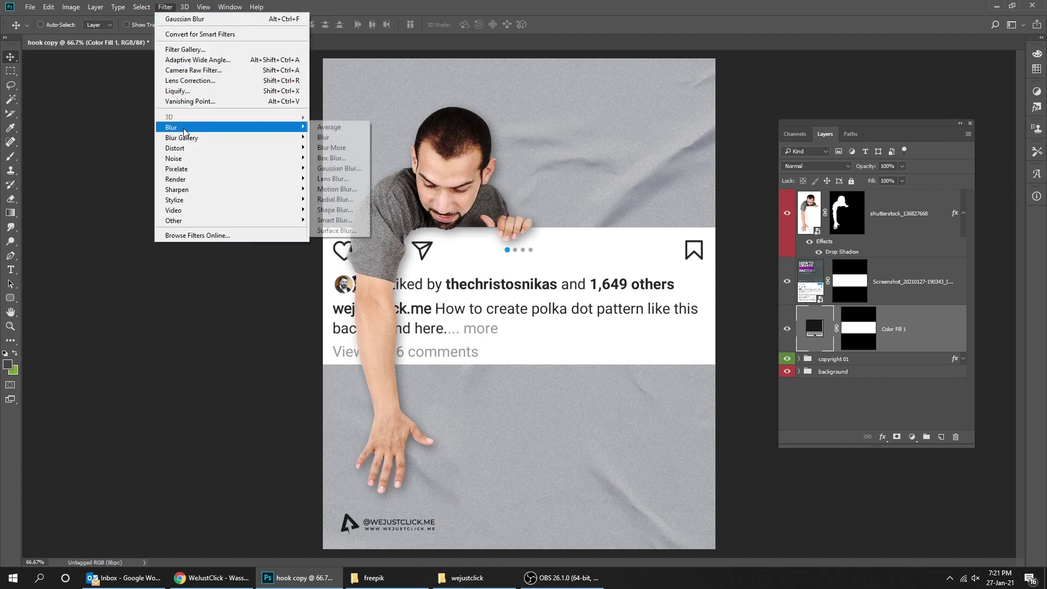
left_click(357, 168)
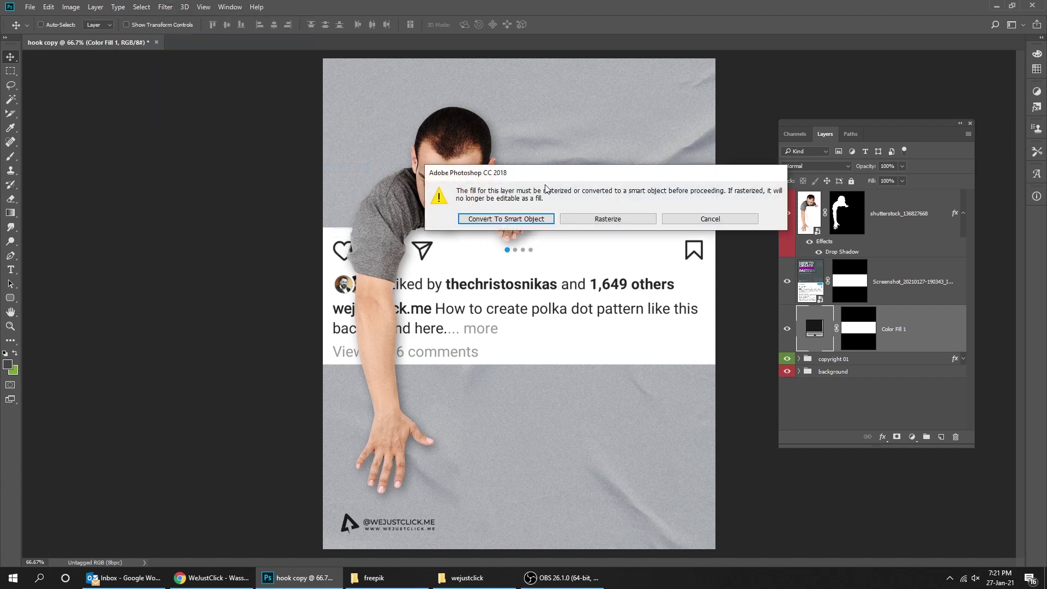
left_click(531, 221)
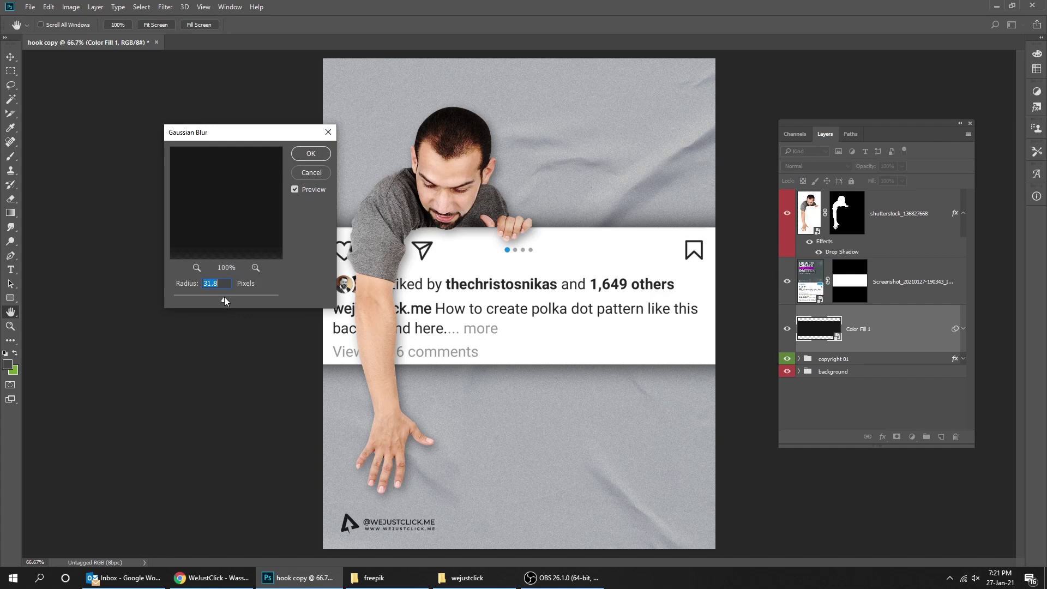
left_click_drag(223, 298, 226, 298)
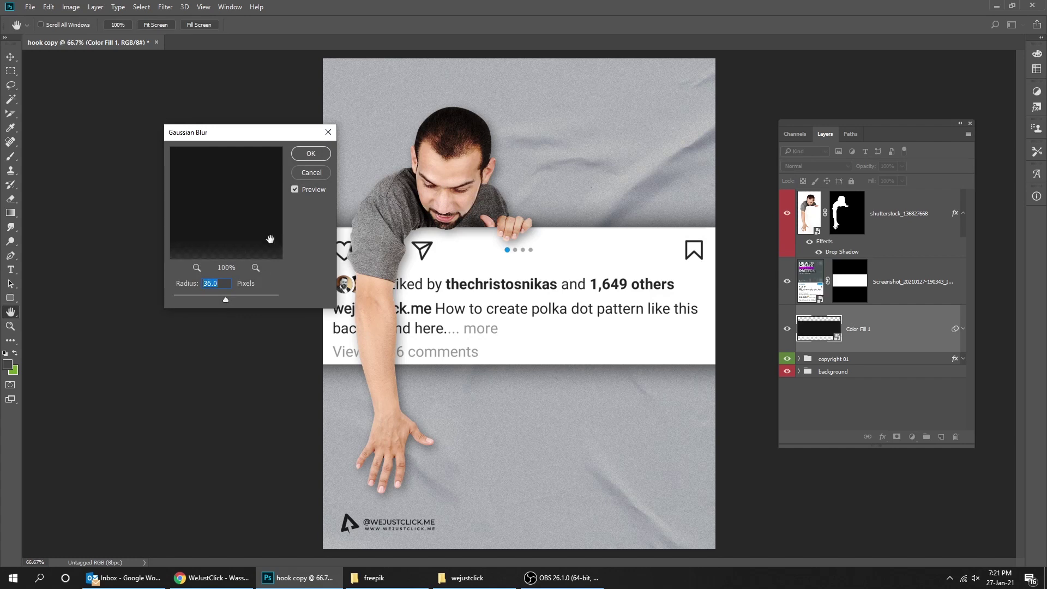
left_click(310, 153)
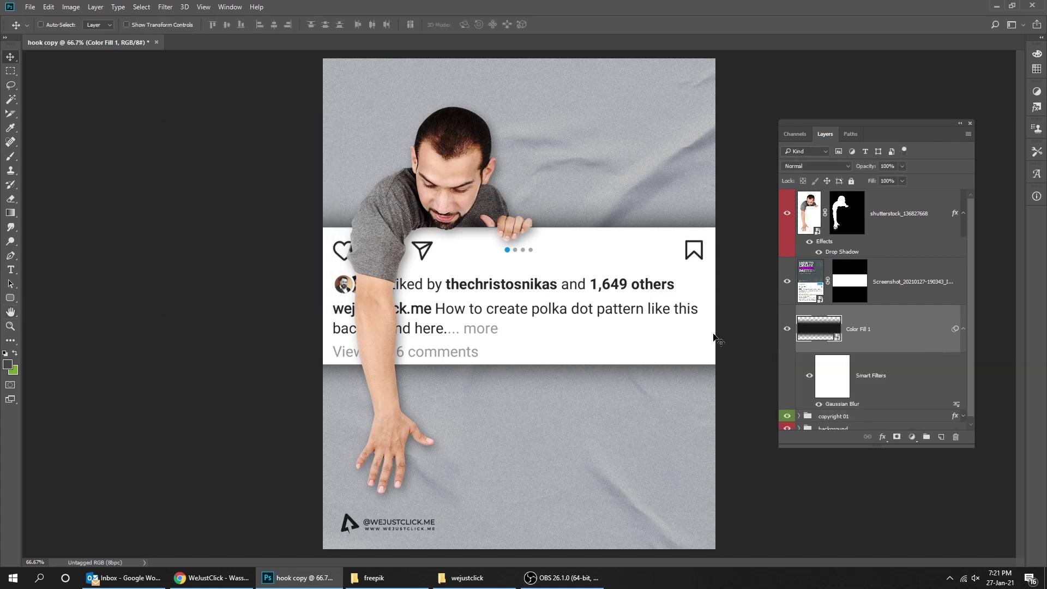
- Warp the blurred fill by pulling its two lower corners down and outward and bowing its lower edge upward in the middle
left_click(963, 332)
key("ctrl")
key("ctrl+t")
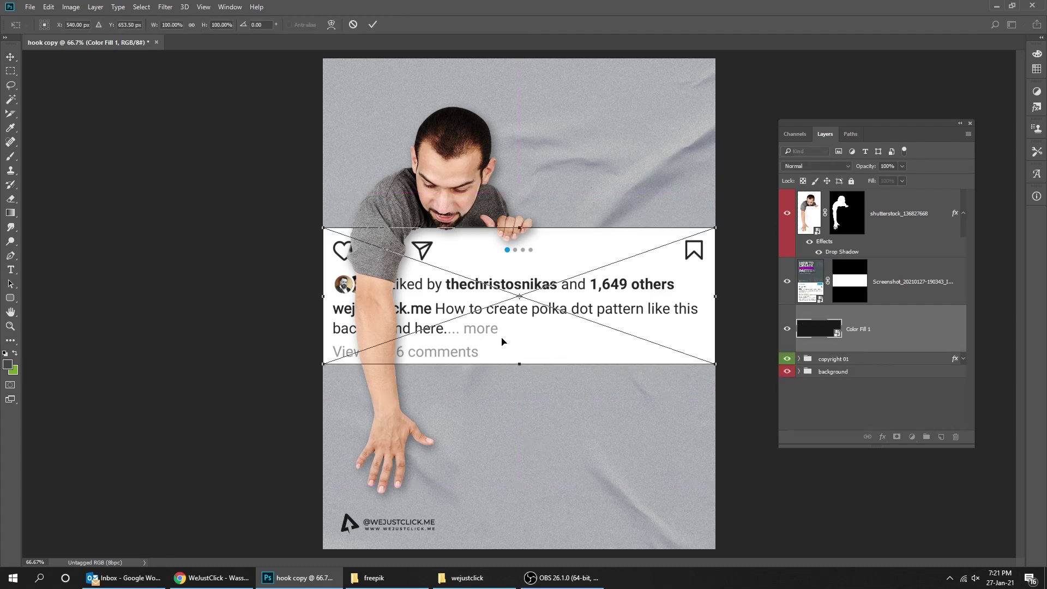
left_click(331, 24)
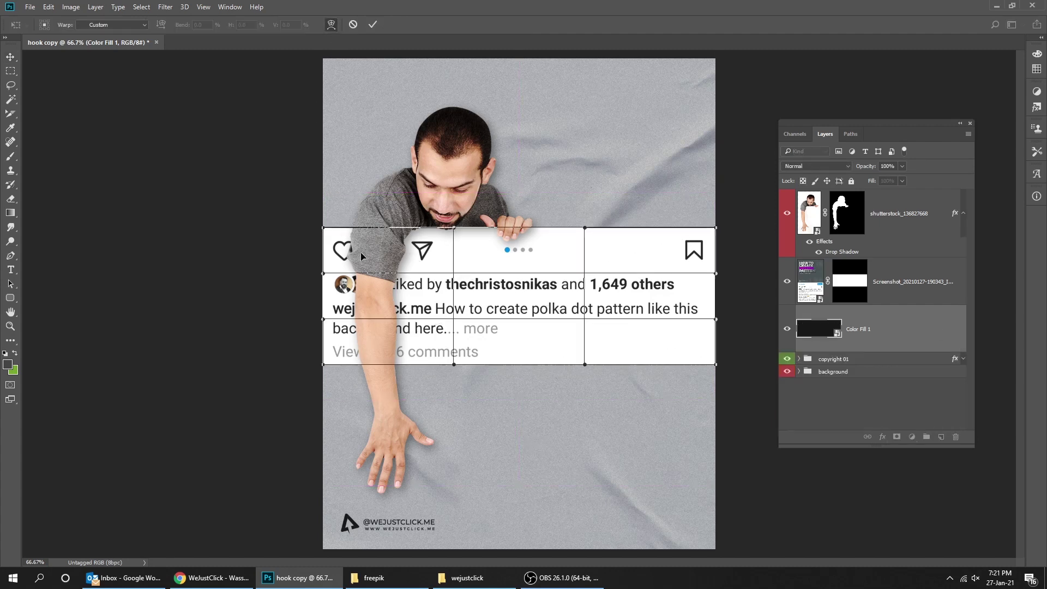
left_click_drag(323, 364, 318, 399)
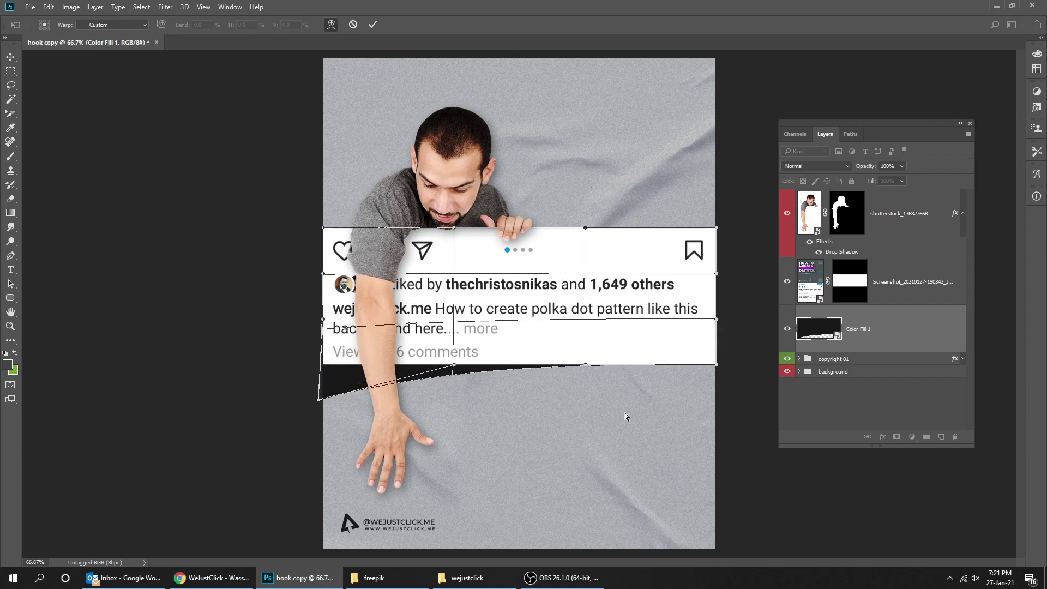
left_click_drag(718, 365, 726, 402)
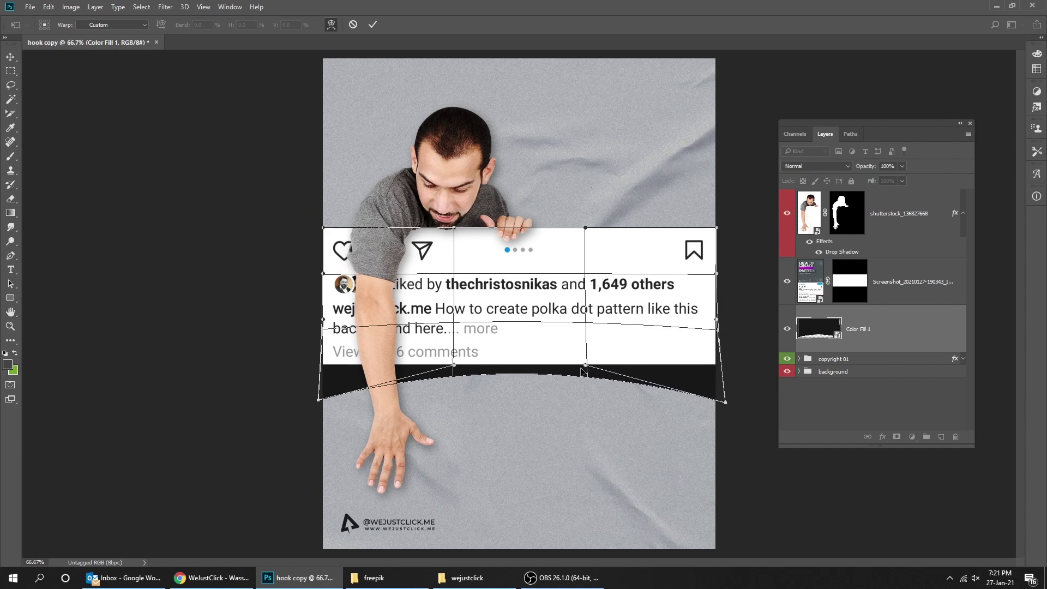
left_click_drag(584, 377, 585, 370)
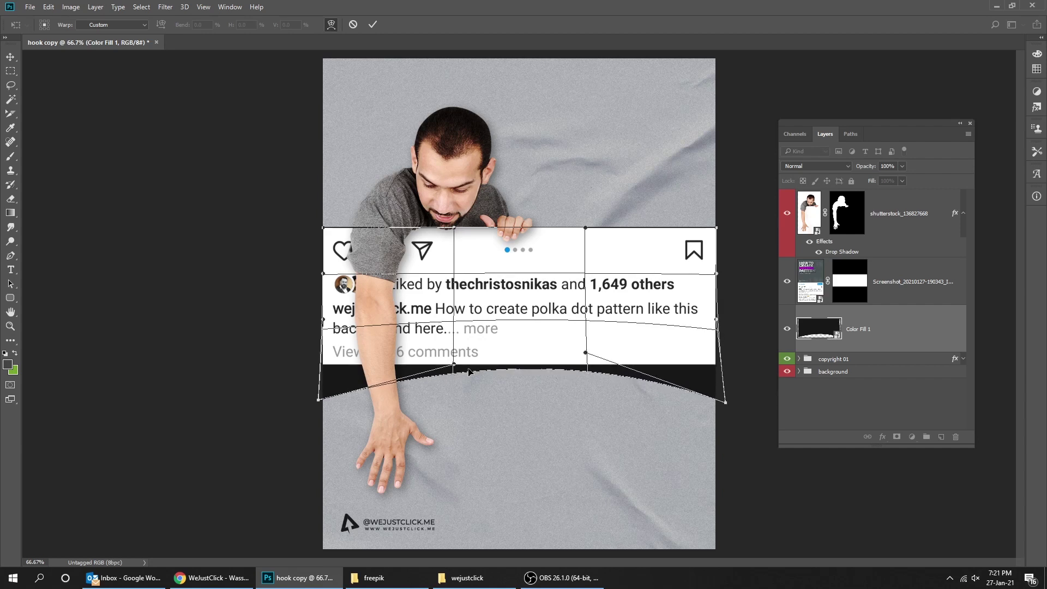
left_click_drag(468, 370, 468, 368)
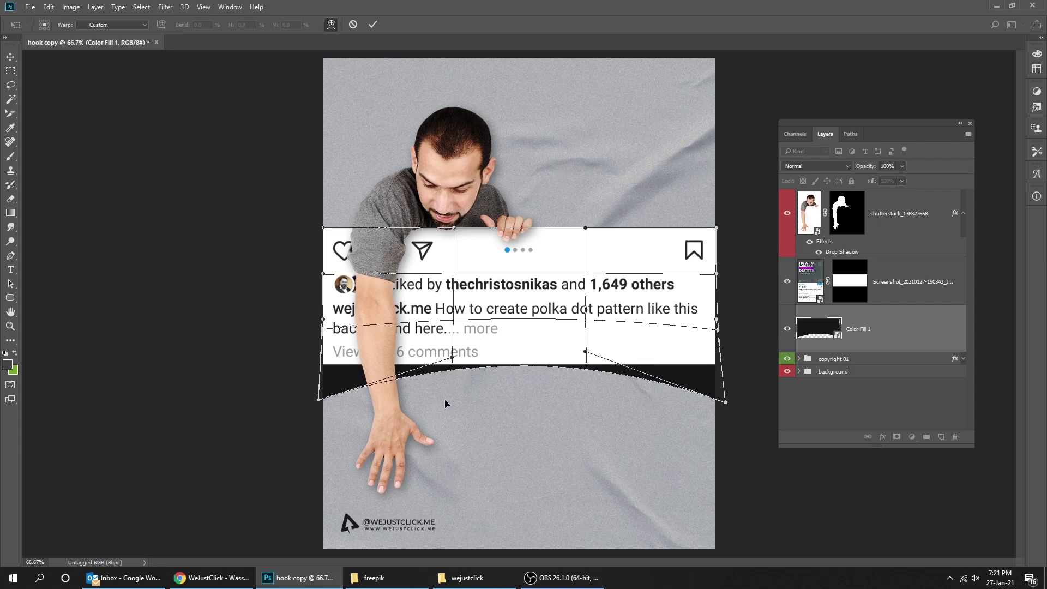
key("Return")
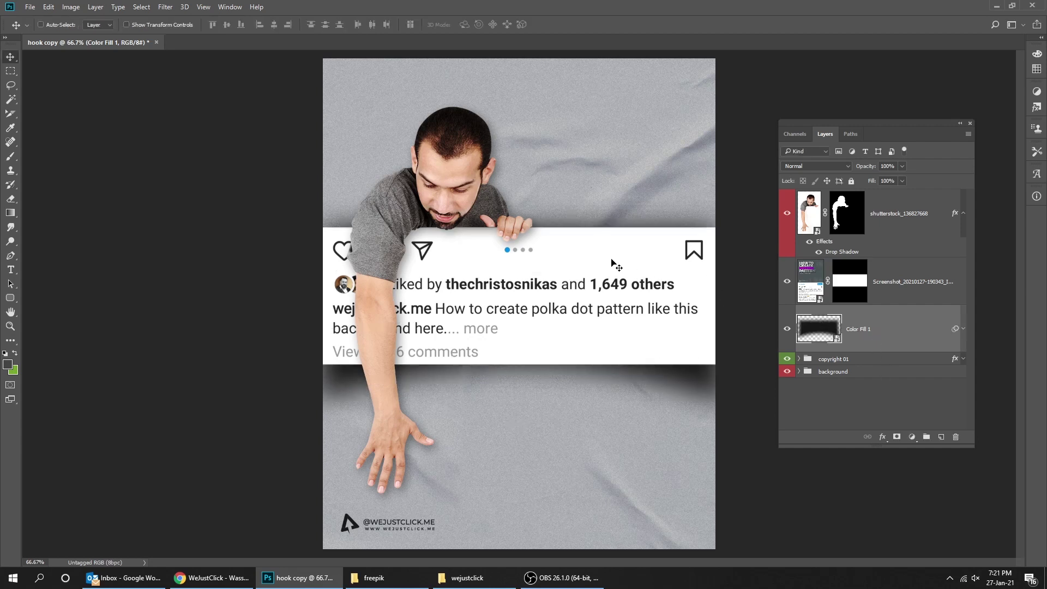
- Add a layer mask to the Color Fill 1 shadow and dab black near the strip's upper edge with a 300 px brush at 33% opacity
key("e")
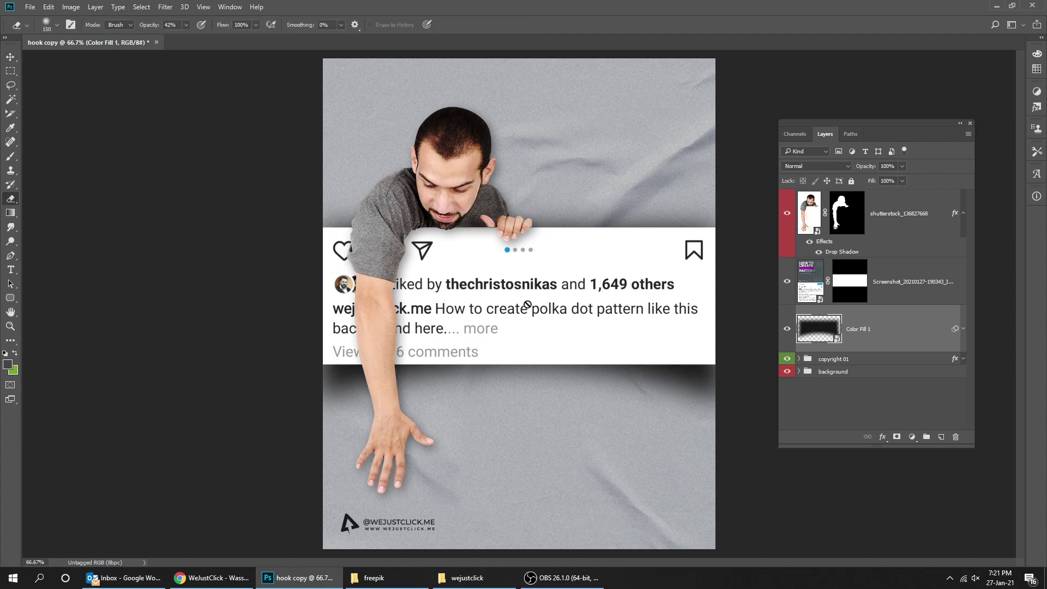
left_click(898, 438)
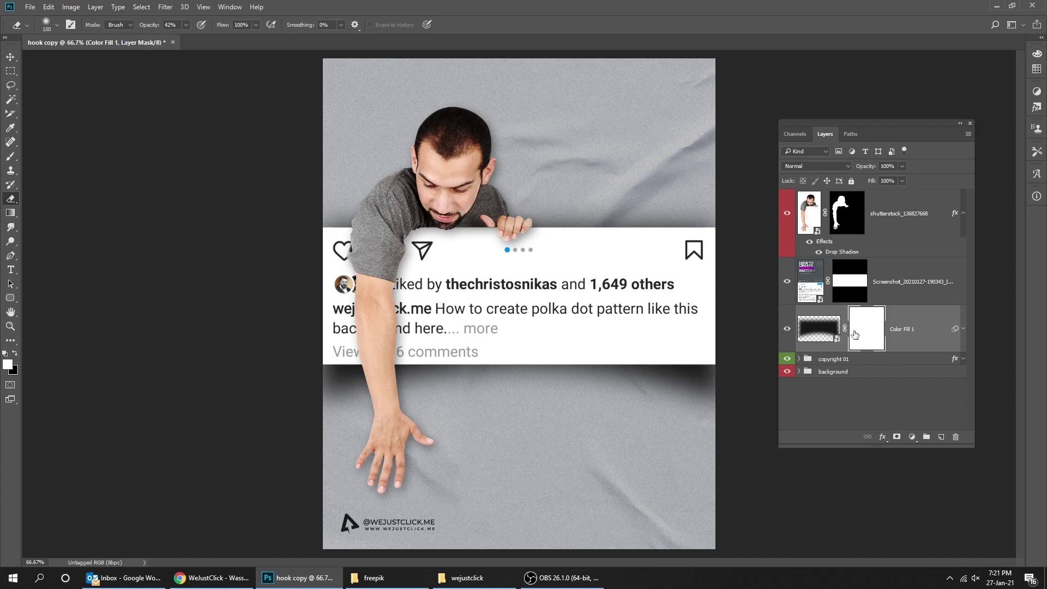
key("b")
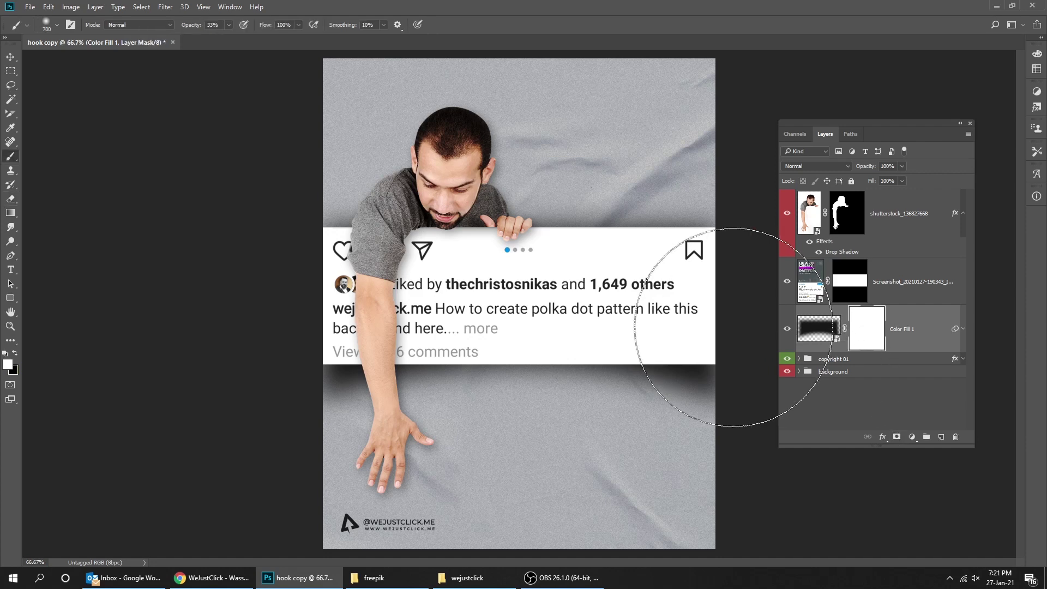
left_click(15, 354)
key("bracketleft")
key("bracketleft")
key("bracketleft")
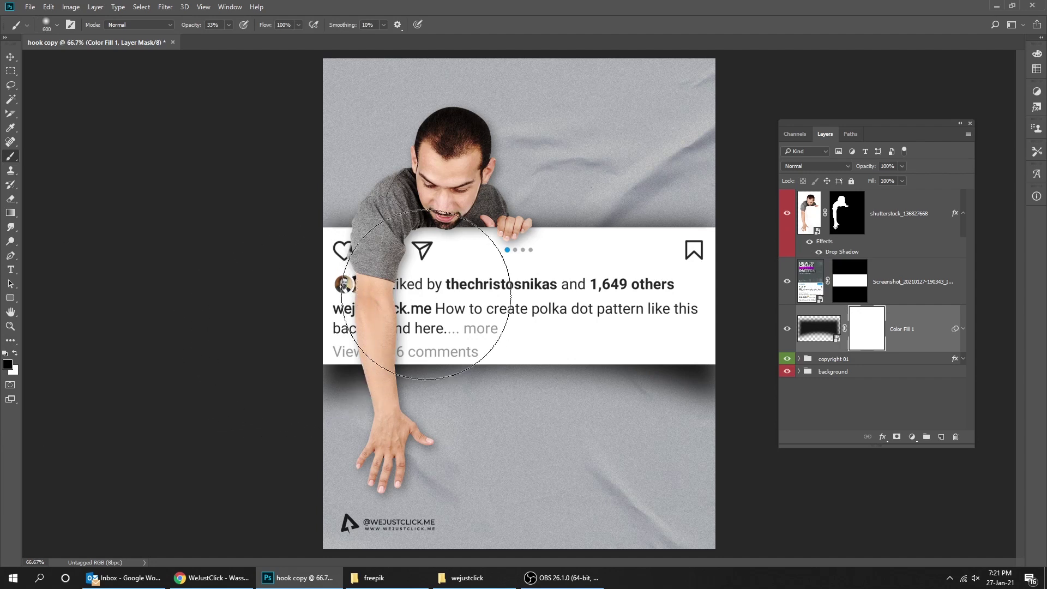
key("bracketleft")
left_click(336, 225)
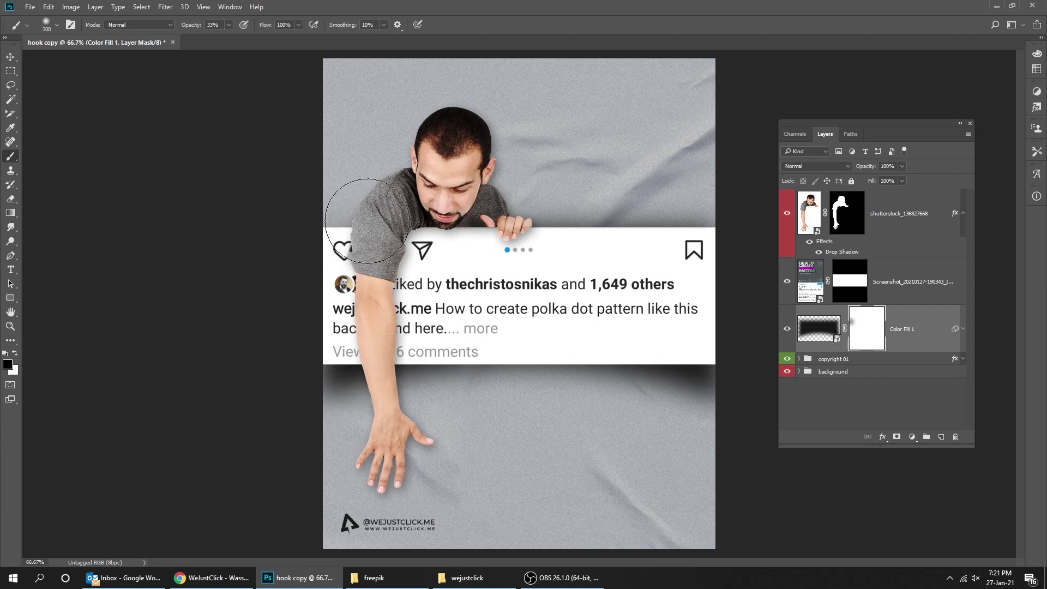
- Raise the brush opacity to 100% and mask out the shadow along the full width of the strip's upper edge
left_click(228, 25)
left_click_drag(227, 36, 284, 44)
left_click(344, 243)
mouse_move(343, 243)
left_mouse_down()
mouse_move(705, 237)
mouse_move(347, 249)
mouse_move(341, 280)
mouse_move(297, 272)
mouse_move(308, 252)
mouse_move(357, 249)
mouse_move(686, 259)
mouse_move(388, 260)
mouse_move(325, 250)
mouse_move(684, 243)
left_mouse_up()
key("v")
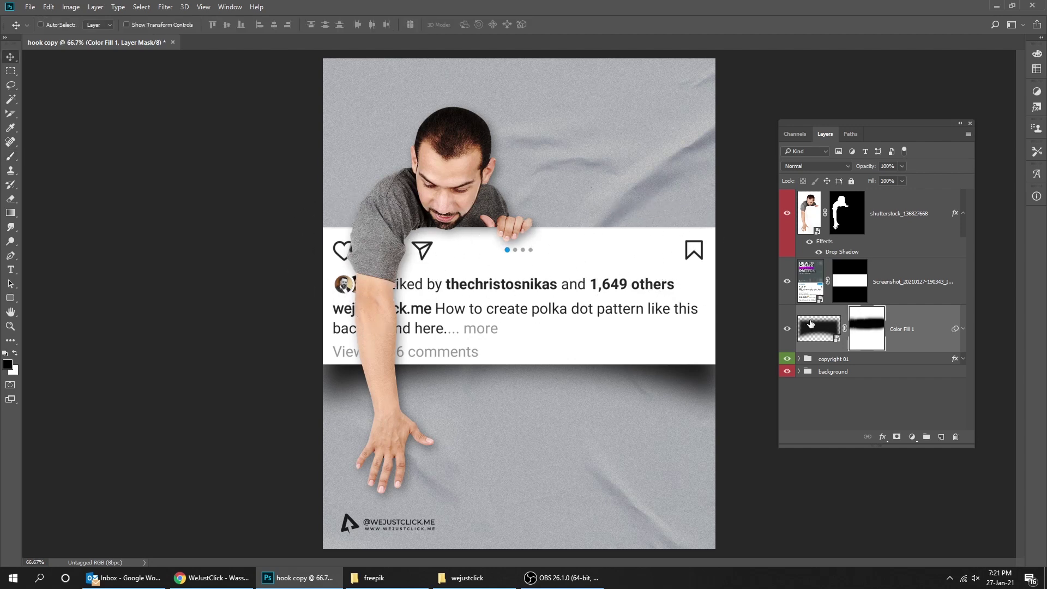
- Set the Color Fill 1 layer's Fill to 61% and nudge the shadow slightly upward
left_click(898, 329)
left_click(904, 181)
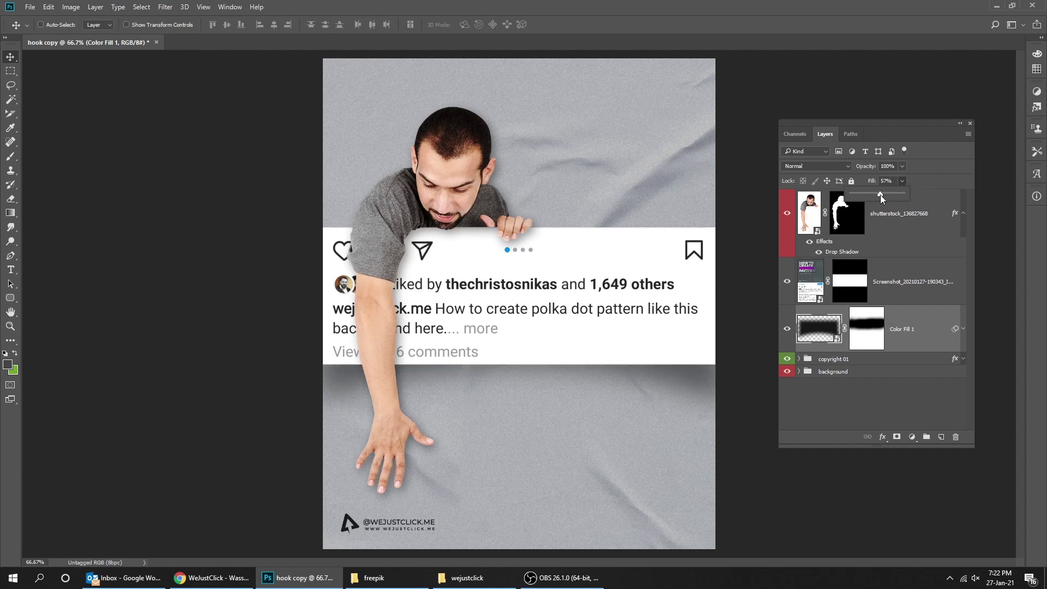
left_click_drag(881, 195, 883, 195)
left_click(906, 329)
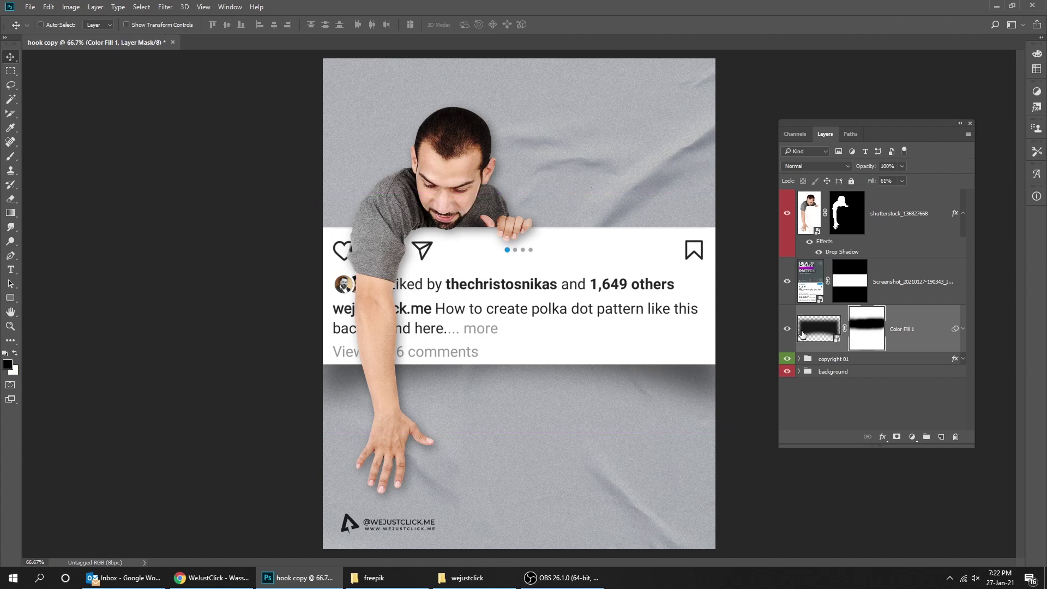
key("Tab")
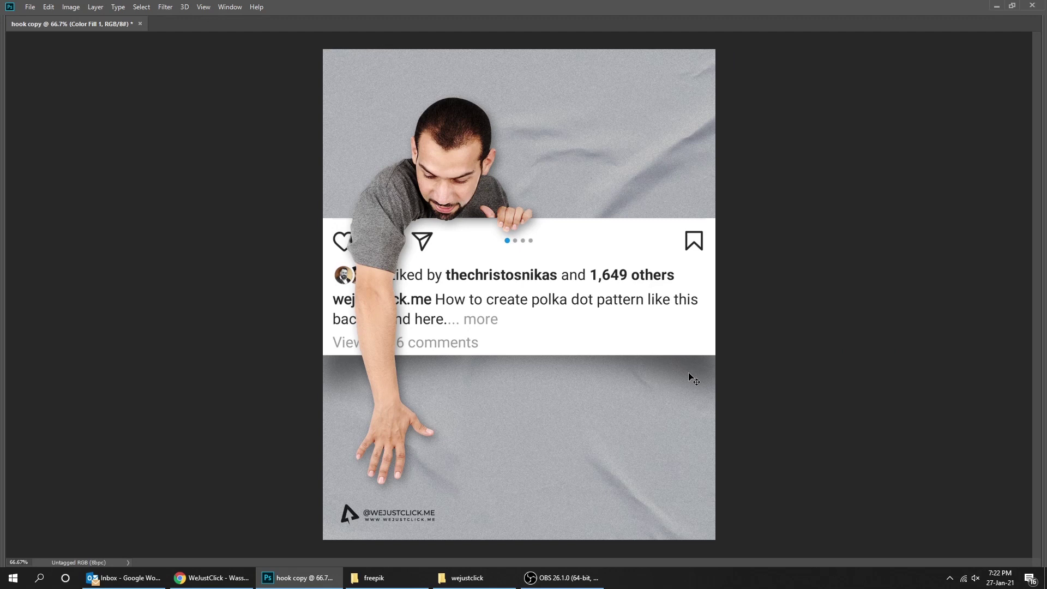
left_click_drag(692, 376, 689, 364)
key("Tab")
- Add a new layer directly above the background group and set up a white (#ffffff) brush at 41% opacity
left_click(890, 360)
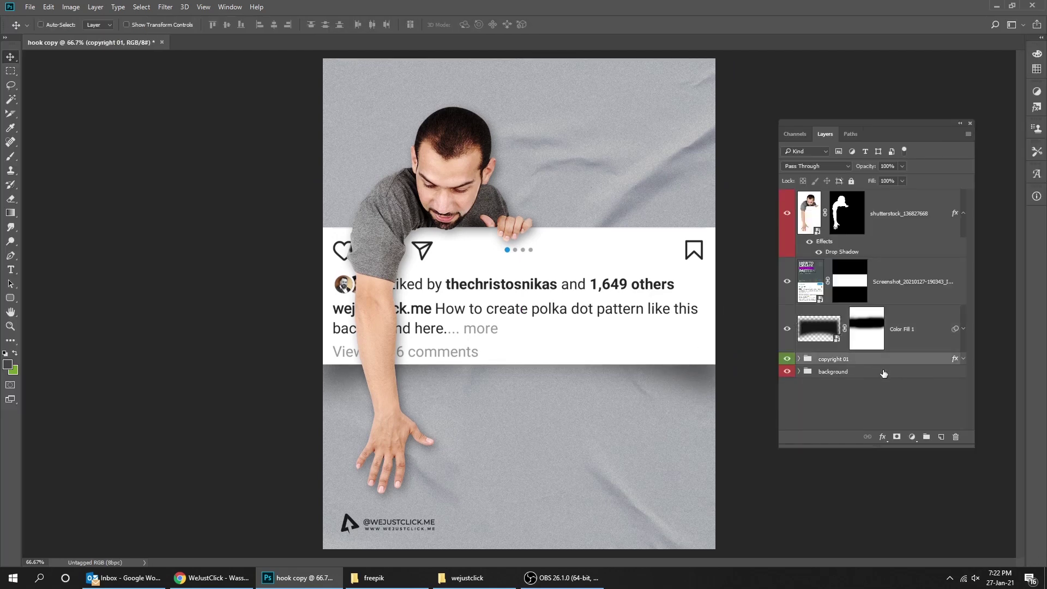
left_click(882, 373)
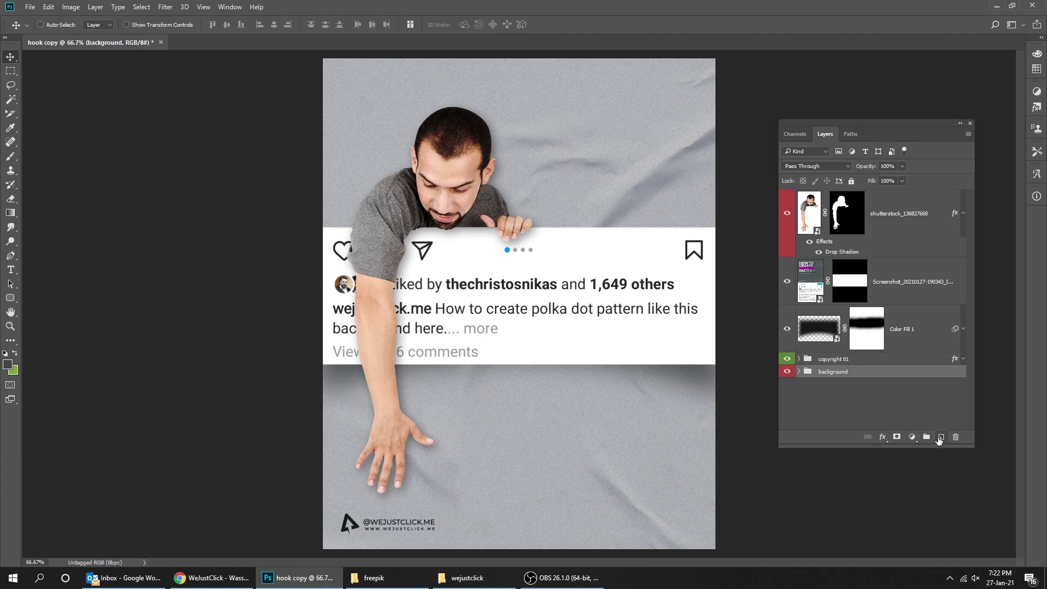
left_click(940, 438)
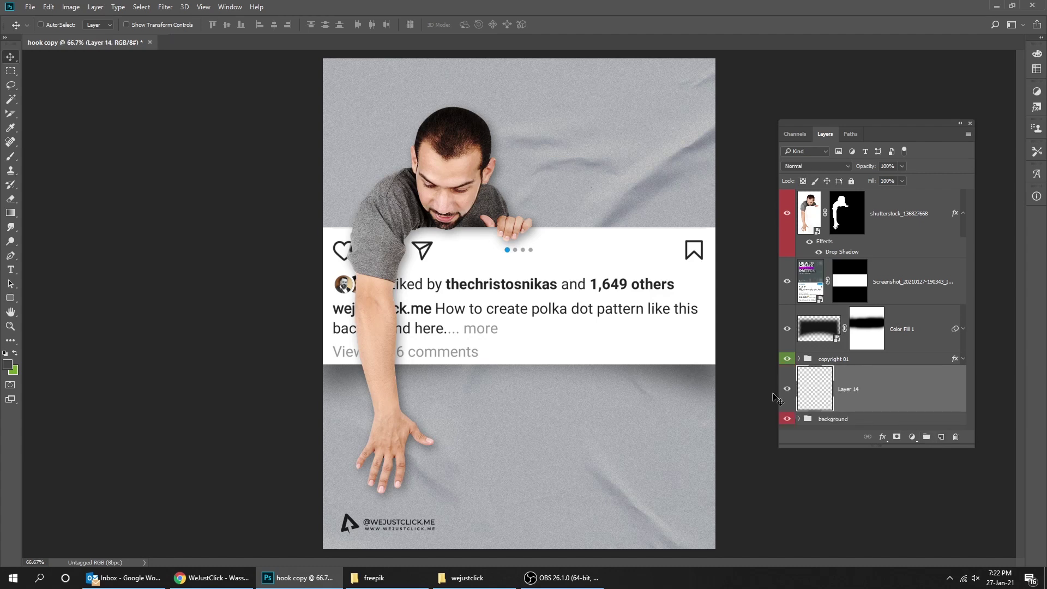
left_click(10, 157)
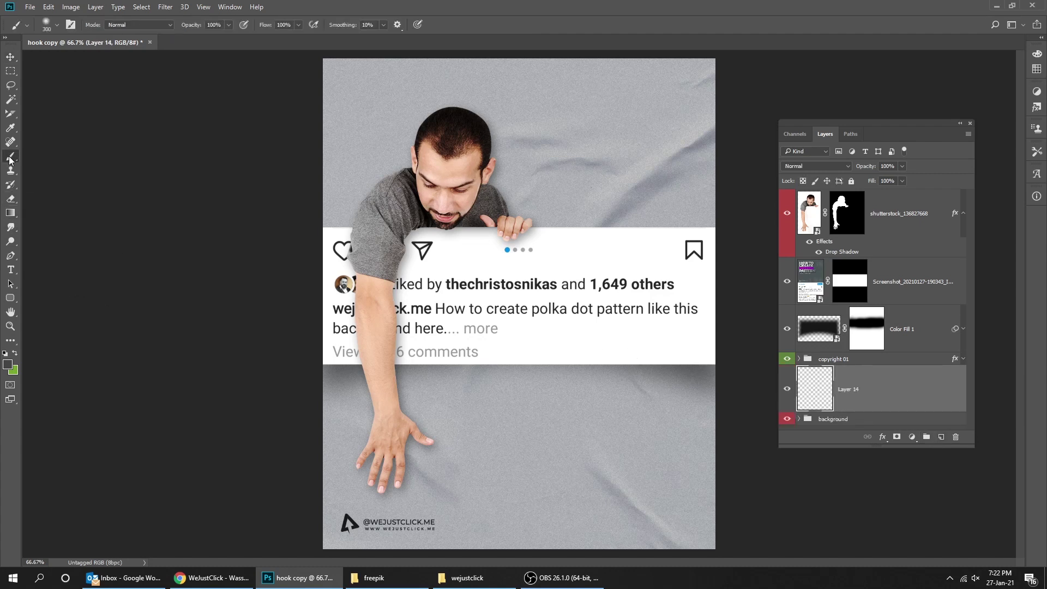
left_click(7, 363)
type("ffffff")
left_click(922, 210)
left_click(229, 26)
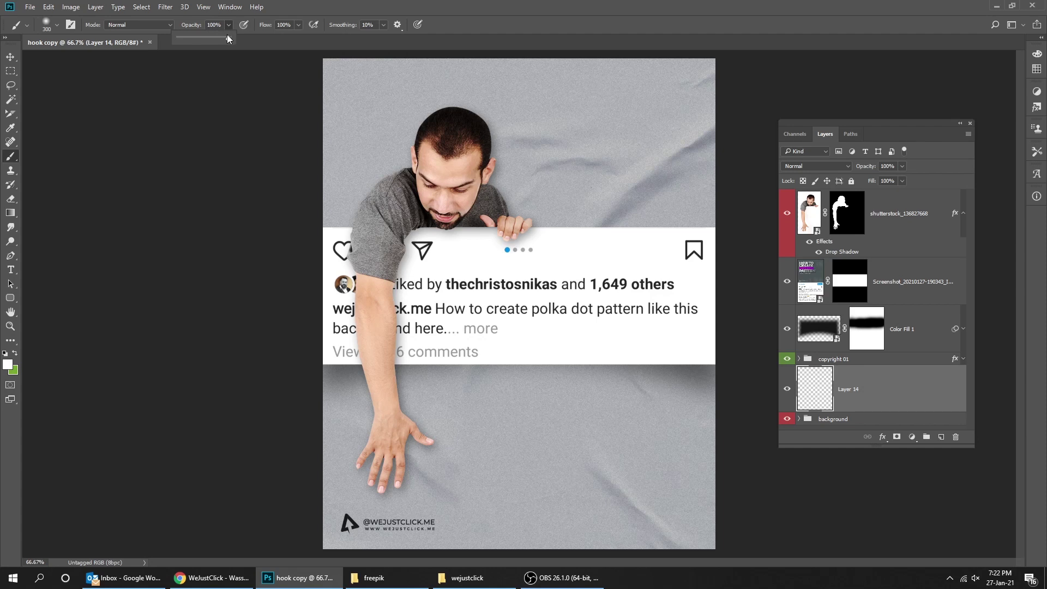
left_click_drag(201, 36, 199, 36)
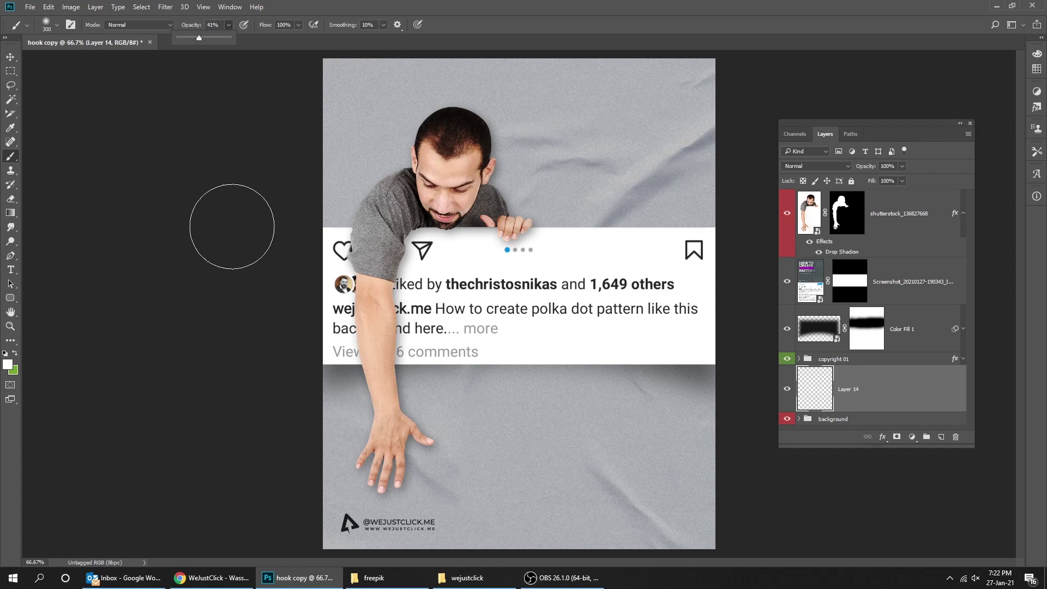